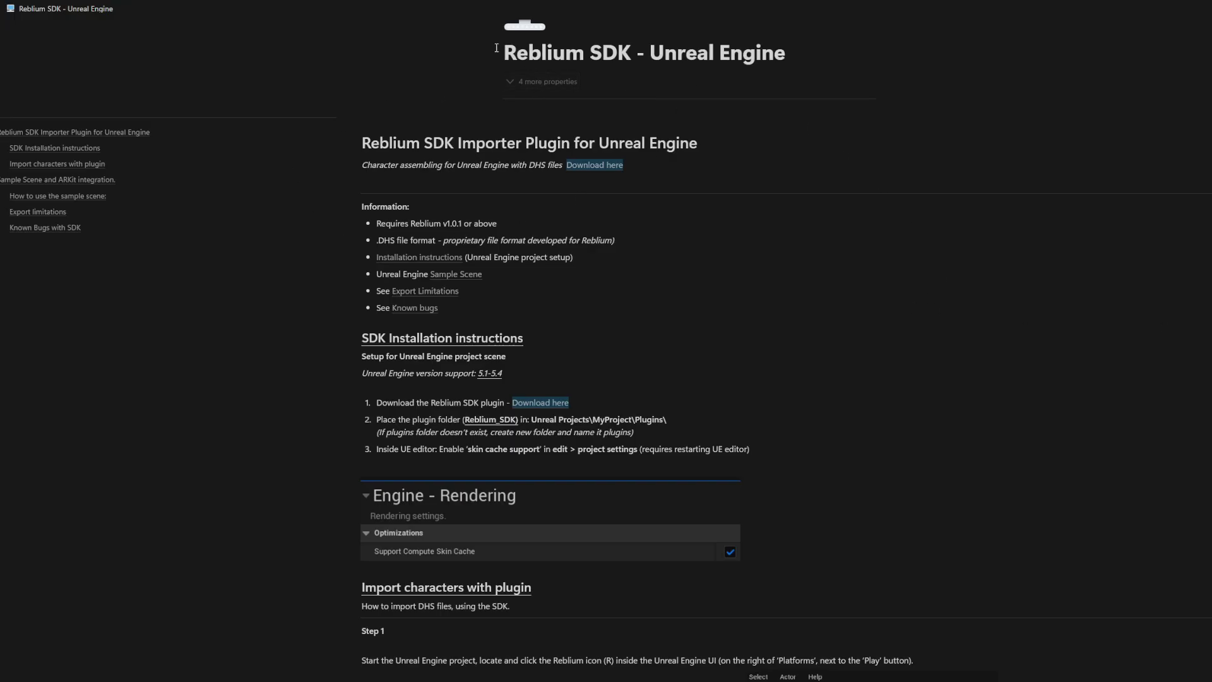
left_click_drag(496, 48, 830, 59)
left_click(656, 299)
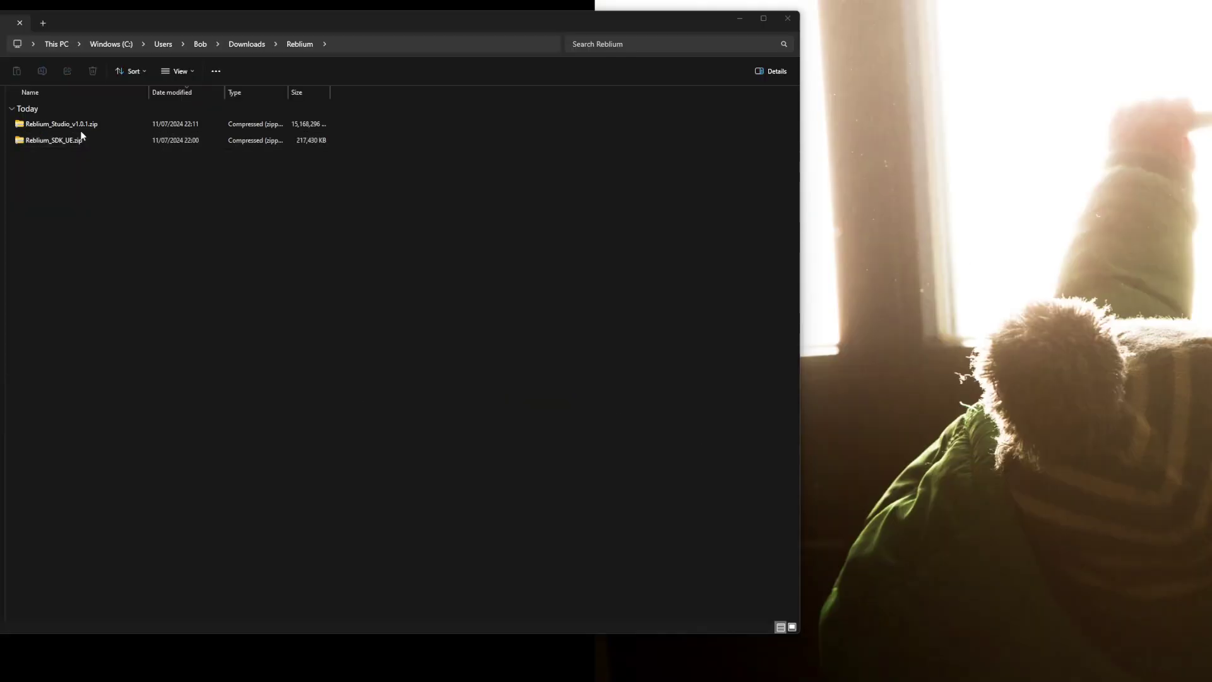
- Check the contents of Reblium_Studio_v1.0.1.zip and extract the archive with 7-Zip into the Reblium downloads folder
double_click(81, 129)
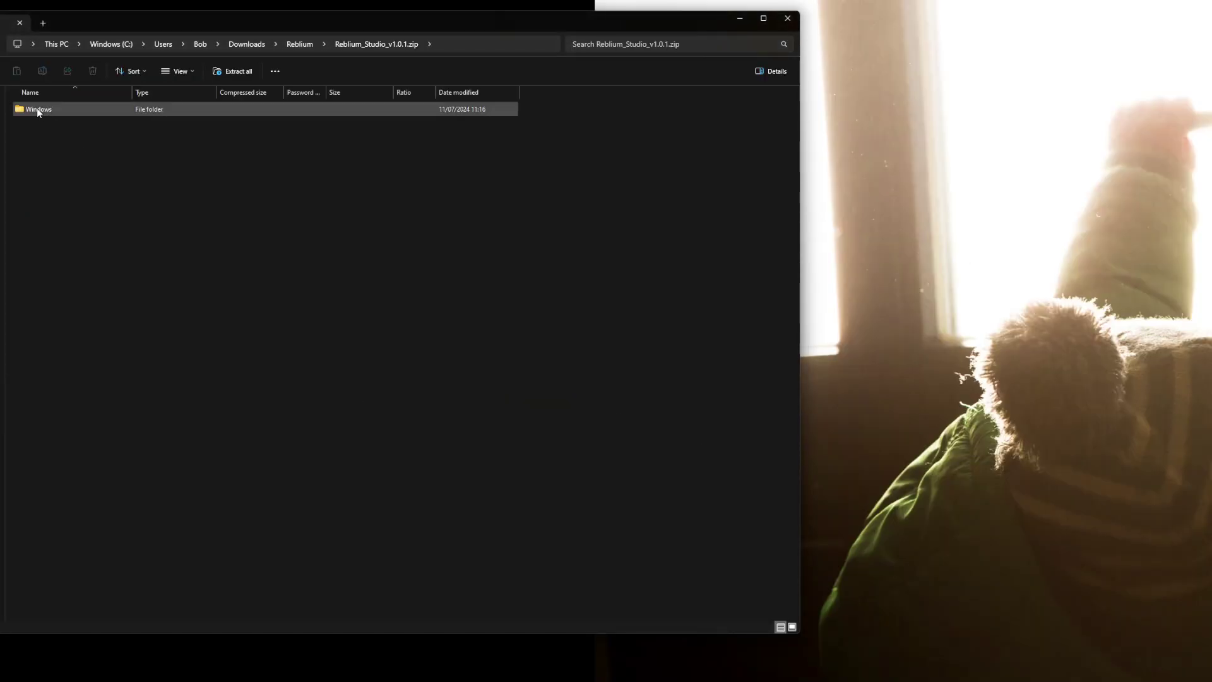
left_click(38, 110)
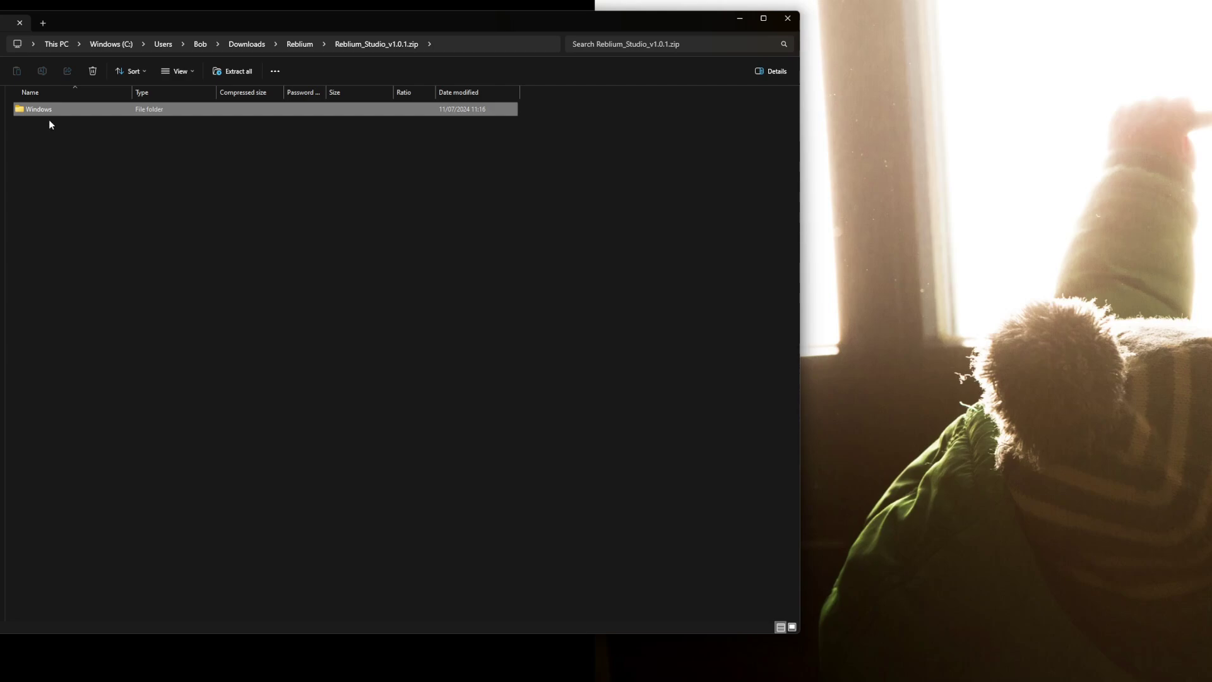
left_click(300, 43)
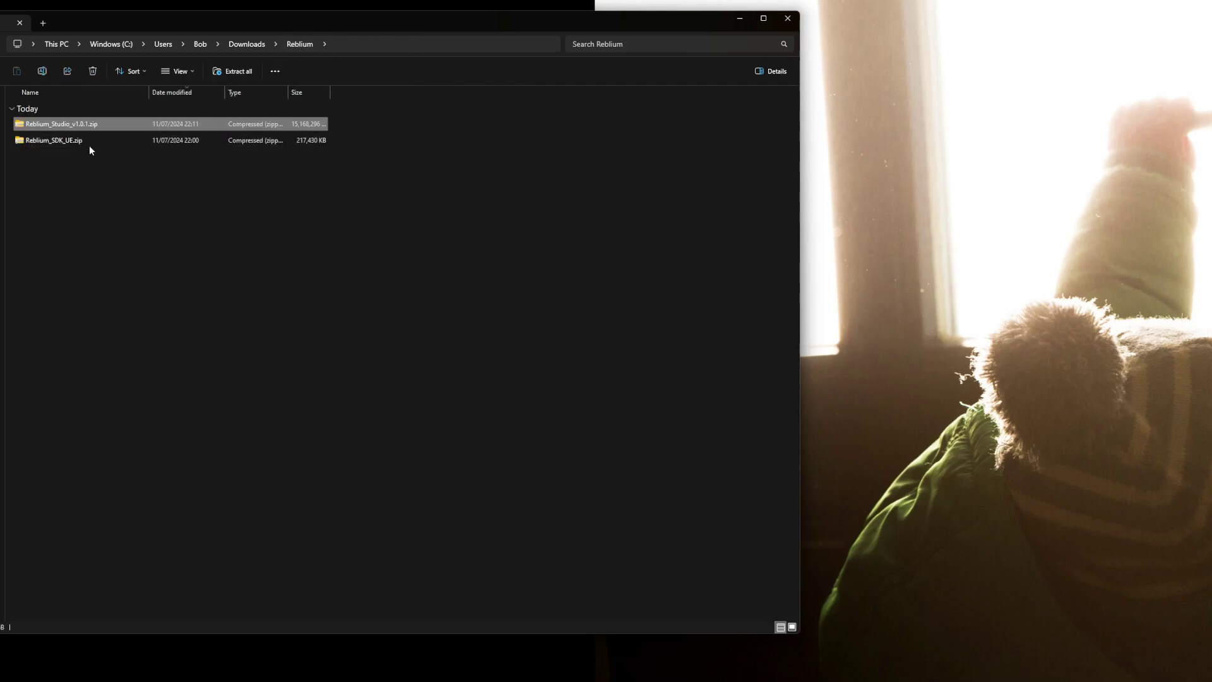
right_click(60, 126)
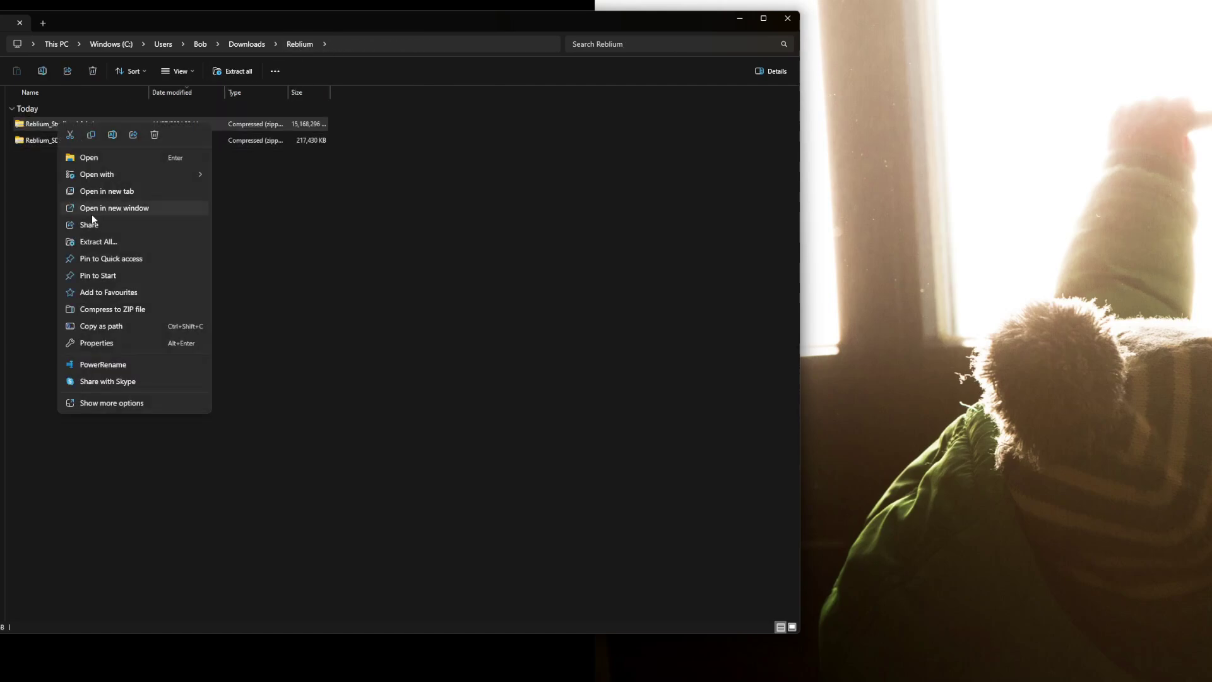
left_click(111, 403)
mouse_move(115, 202)
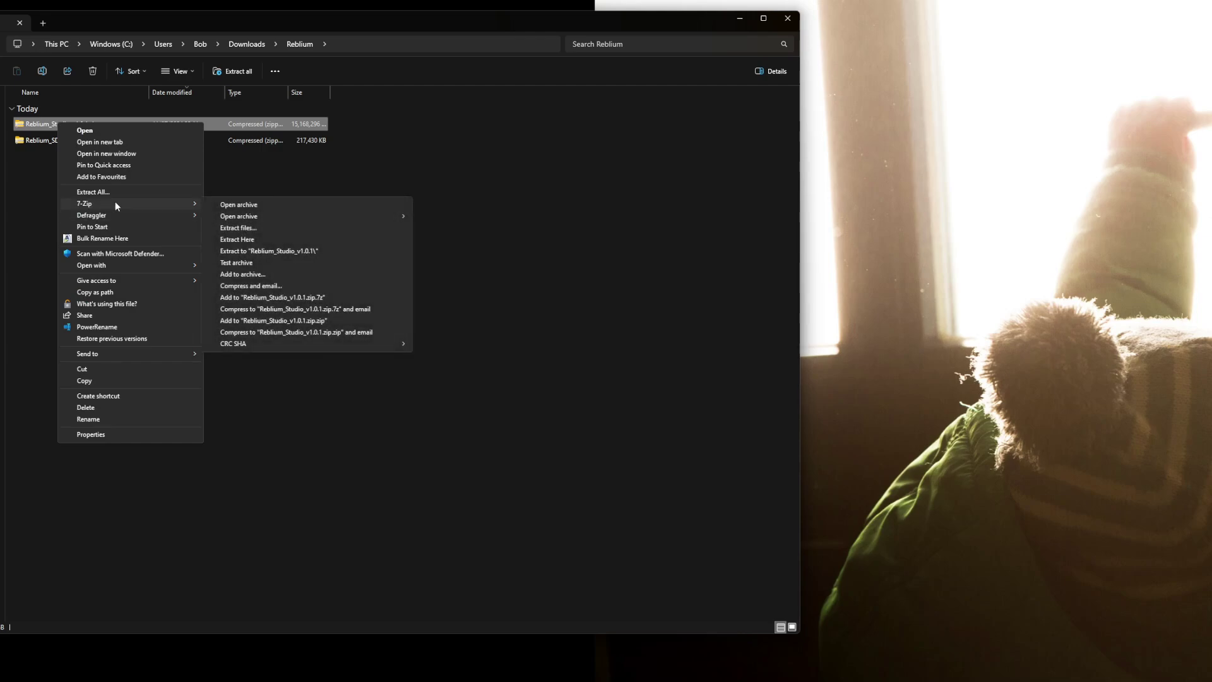
left_click(240, 238)
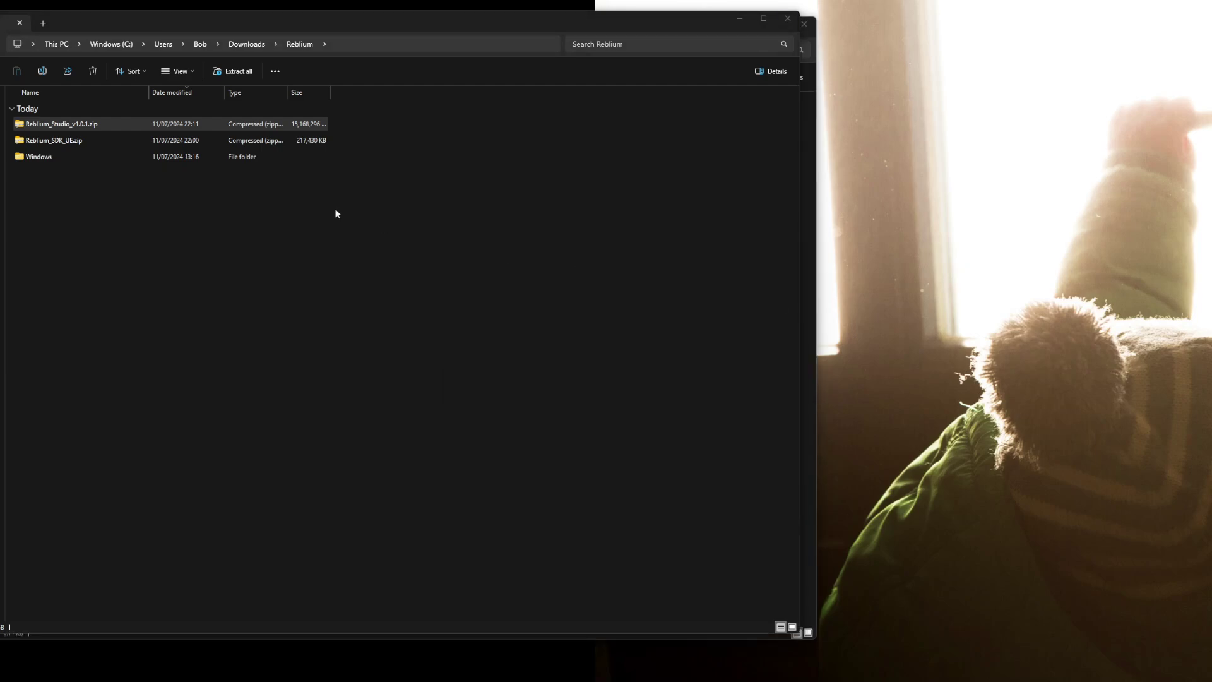
- Inspect the files in the extracted Windows folder and return to the Reblium downloads folder
left_click(36, 158)
double_click(32, 160)
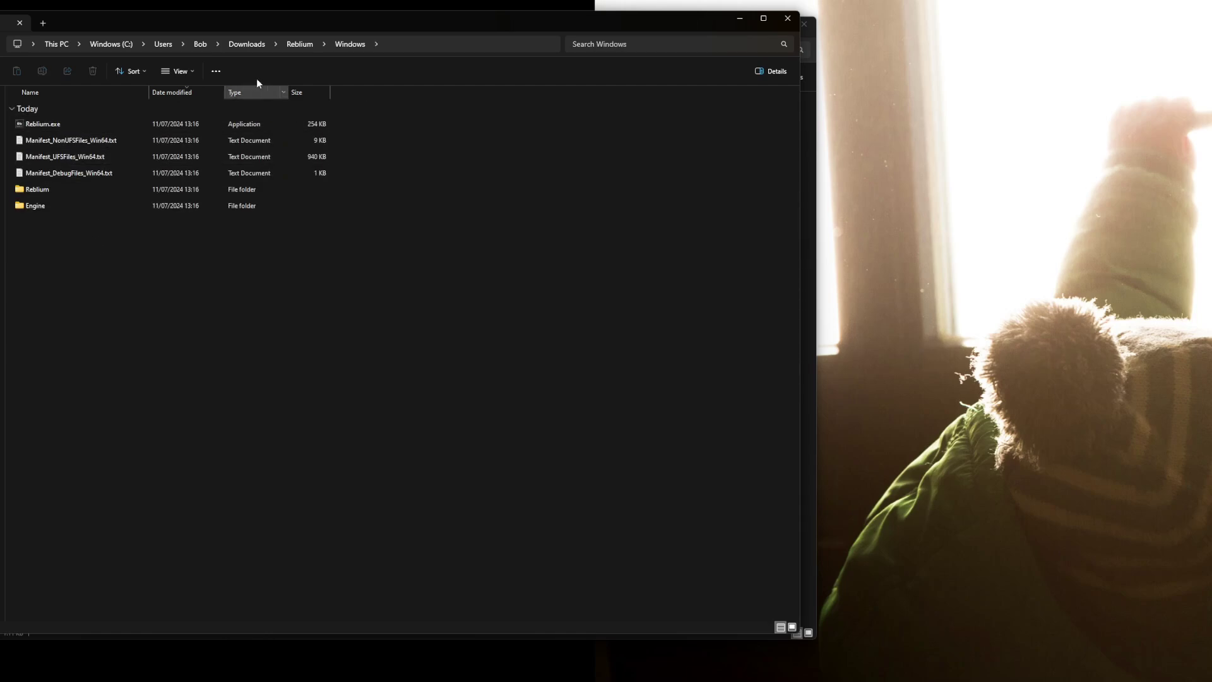
left_click(294, 43)
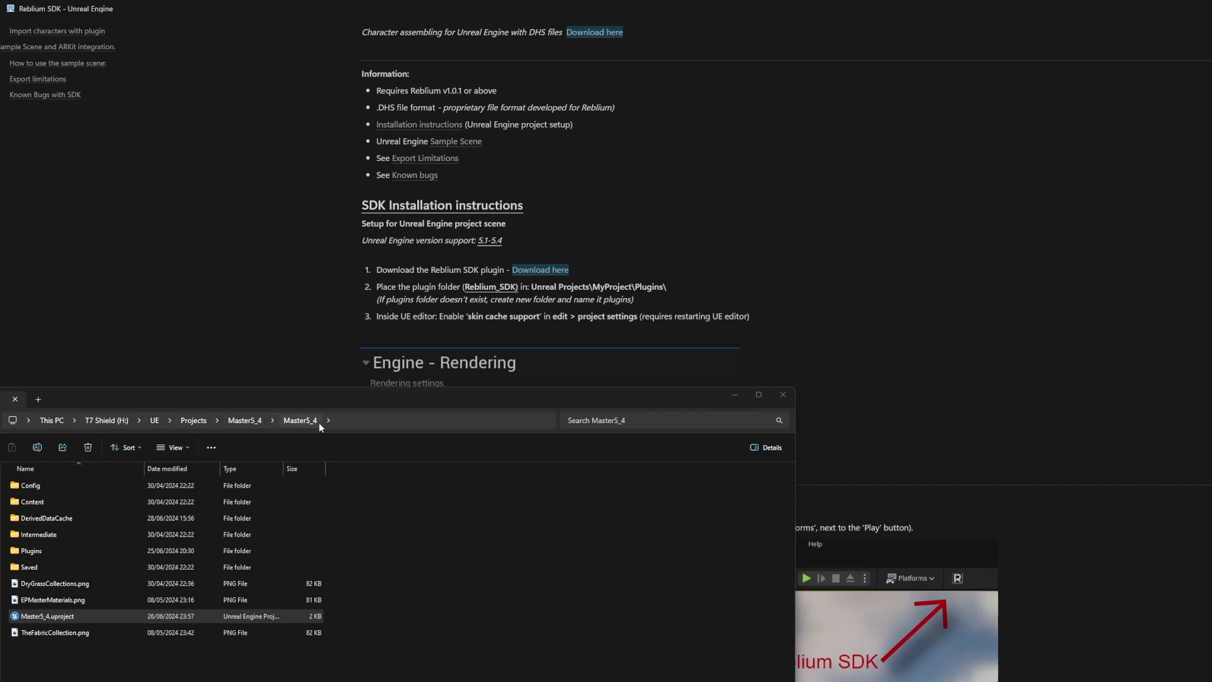
- Copy the RebliumSDK folder from the 5.4 folder of Reblium_SDK_UE.zip into the Master5_4 project's Plugins folder
double_click(39, 552)
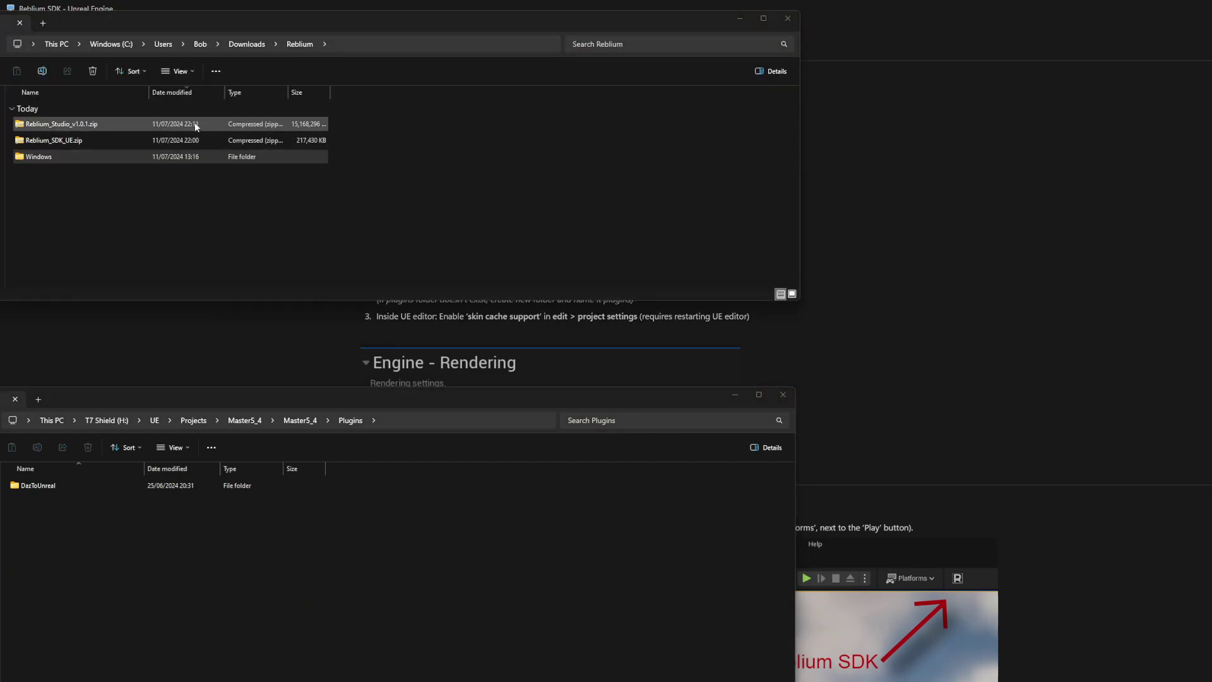
left_click(67, 140)
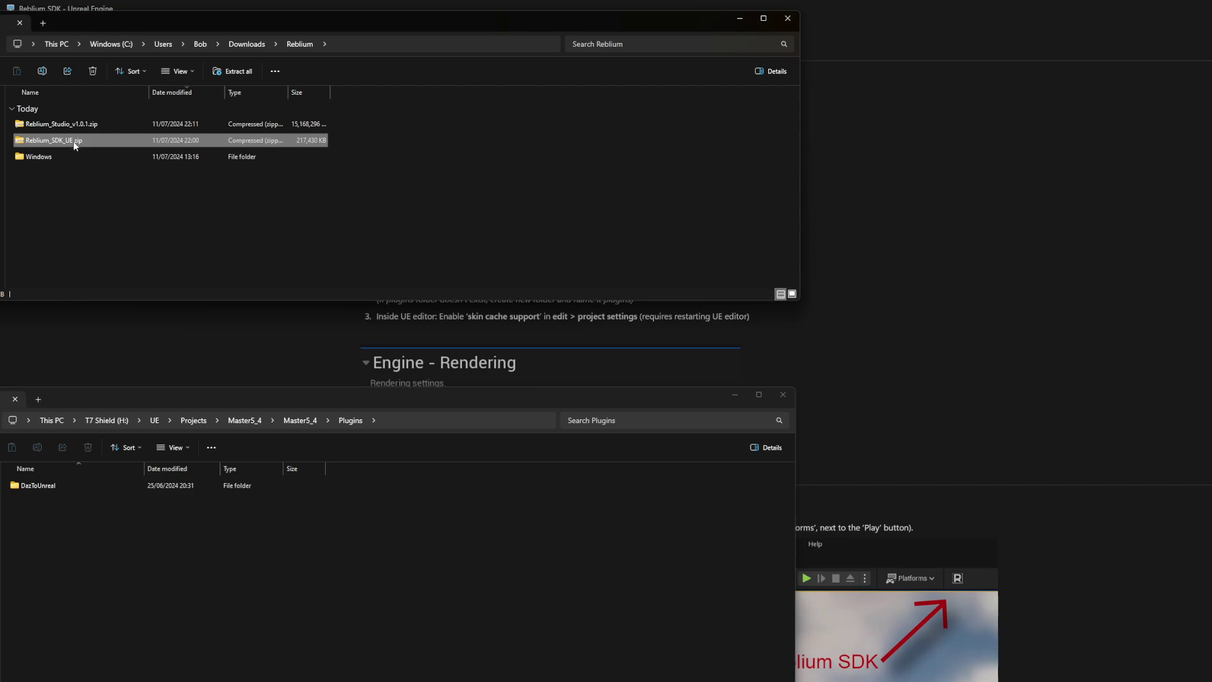
double_click(67, 141)
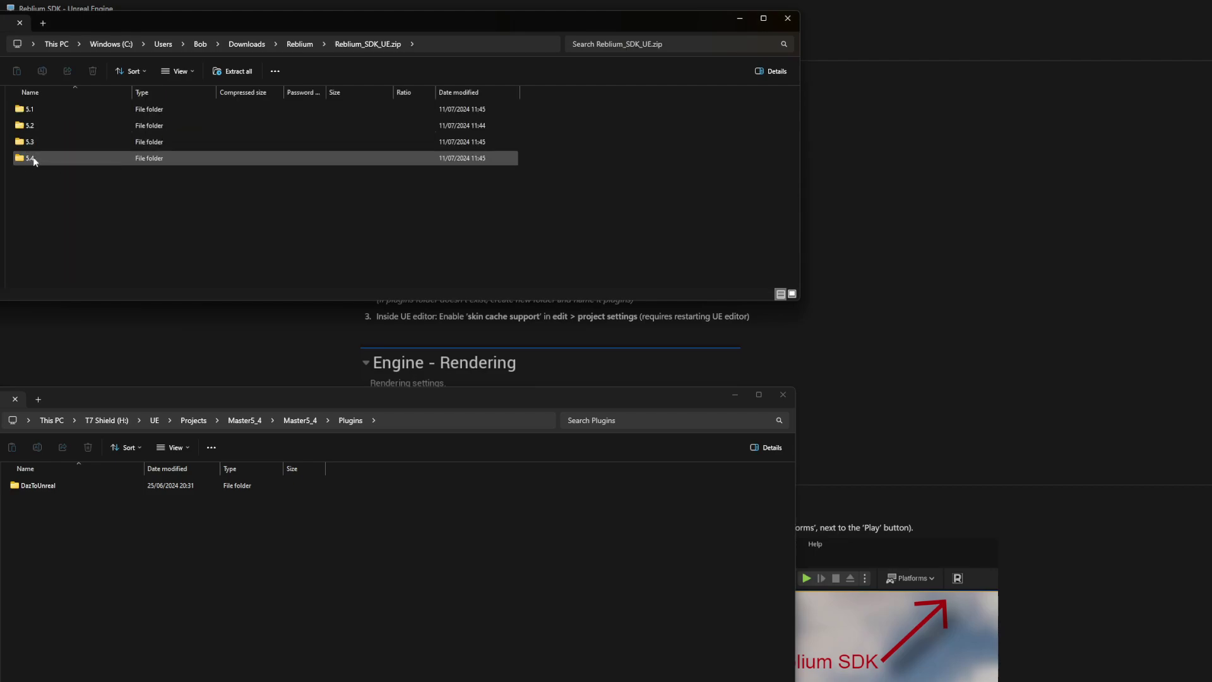
double_click(27, 158)
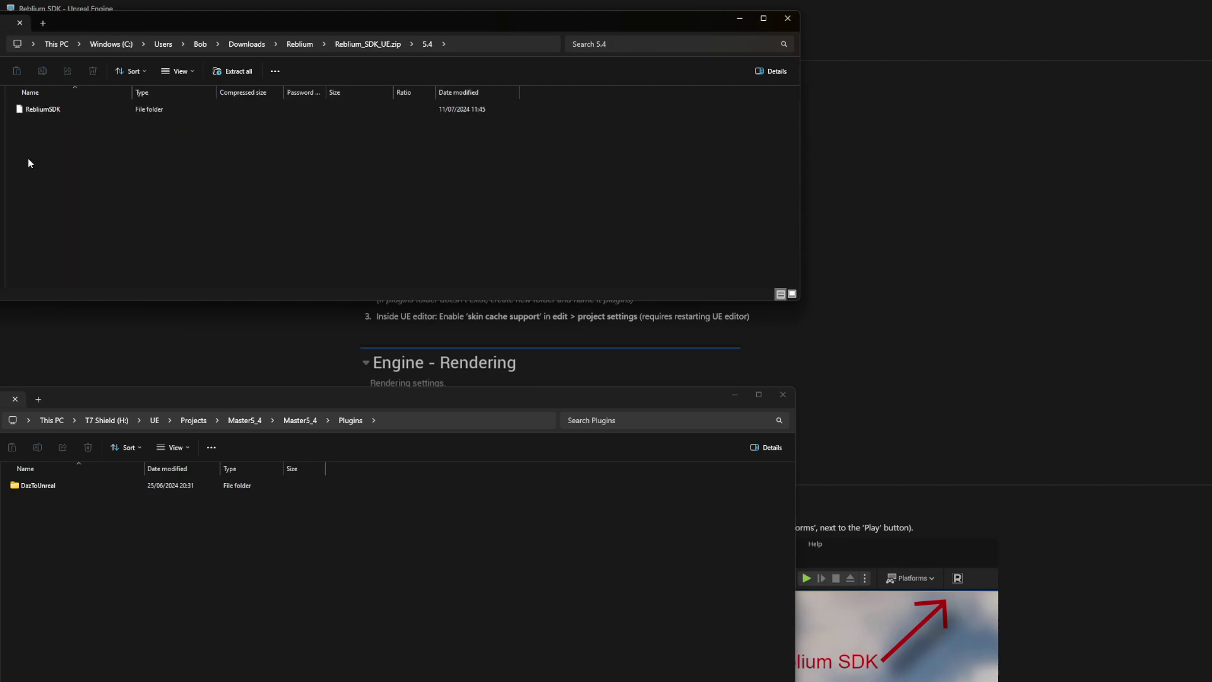
left_click_drag(41, 108, 48, 541)
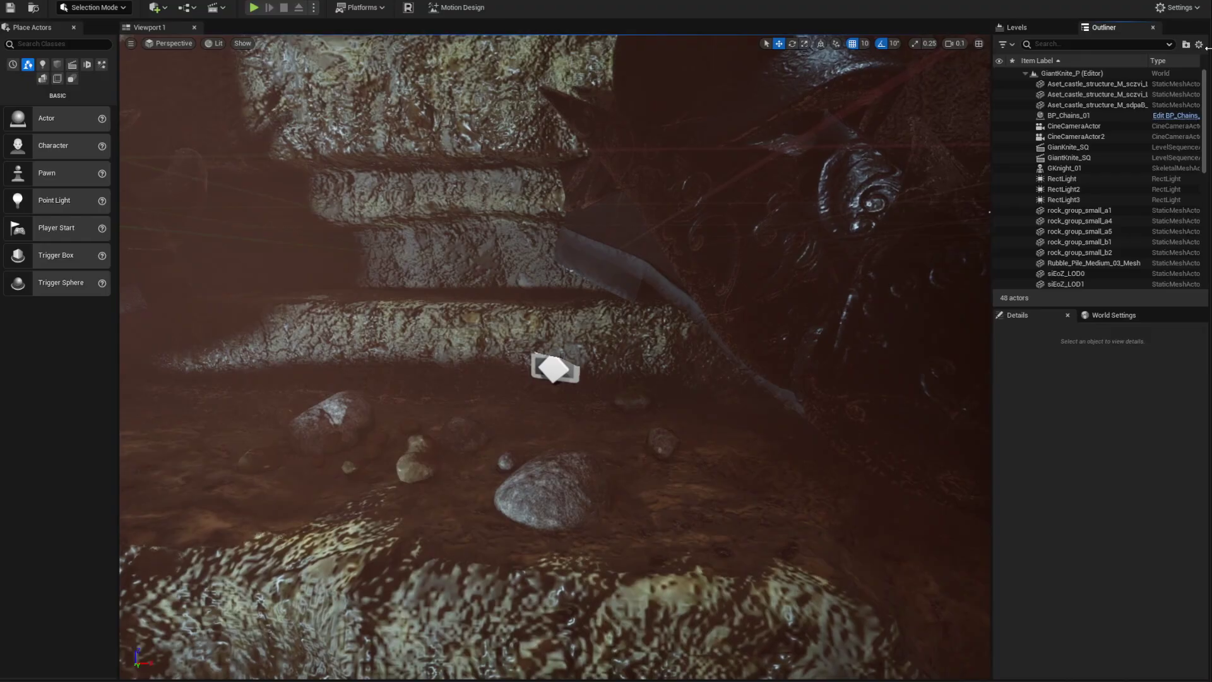
- Switch to Unreal Editor and search the project's plugins for Reblium
left_click(1180, 8)
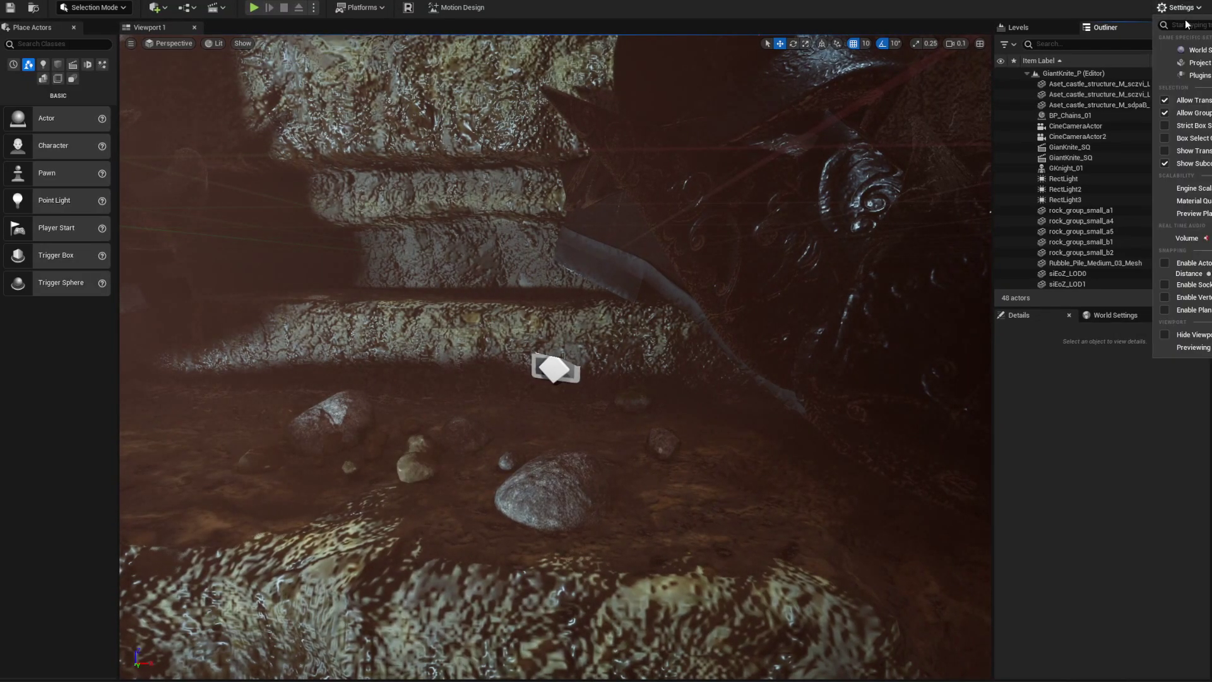
left_click(1200, 76)
type("re")
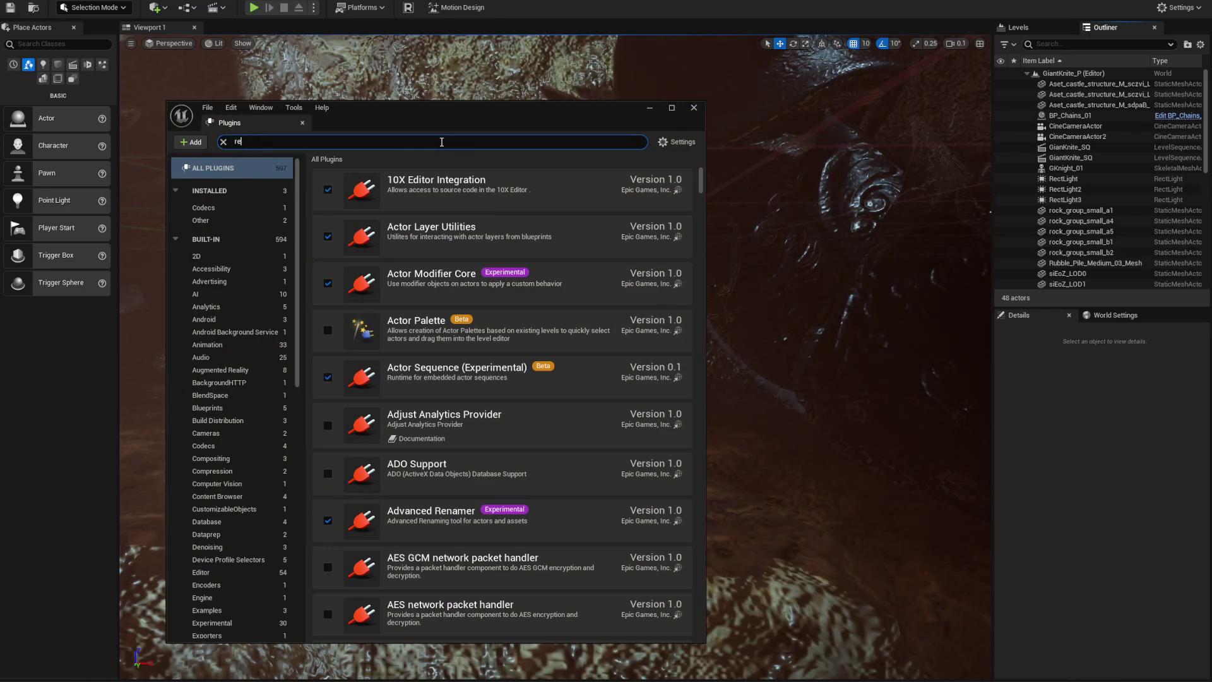
type("bliu")
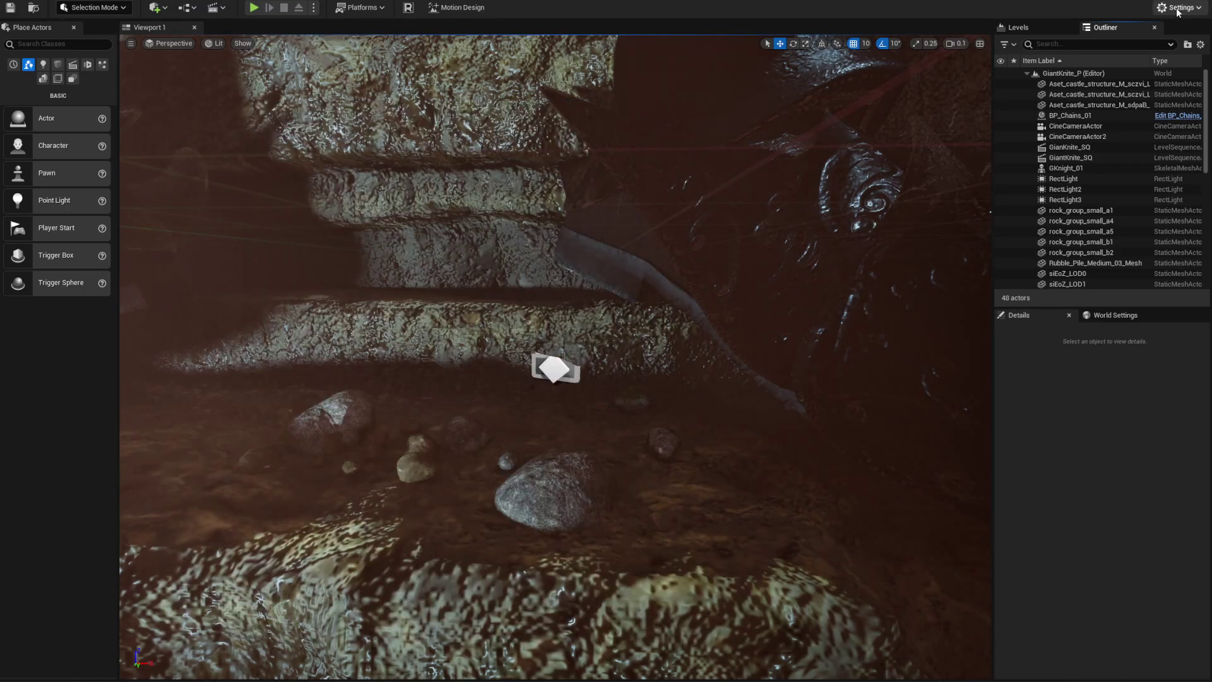
- Search the project settings for "skin cache support"
left_click(1175, 10)
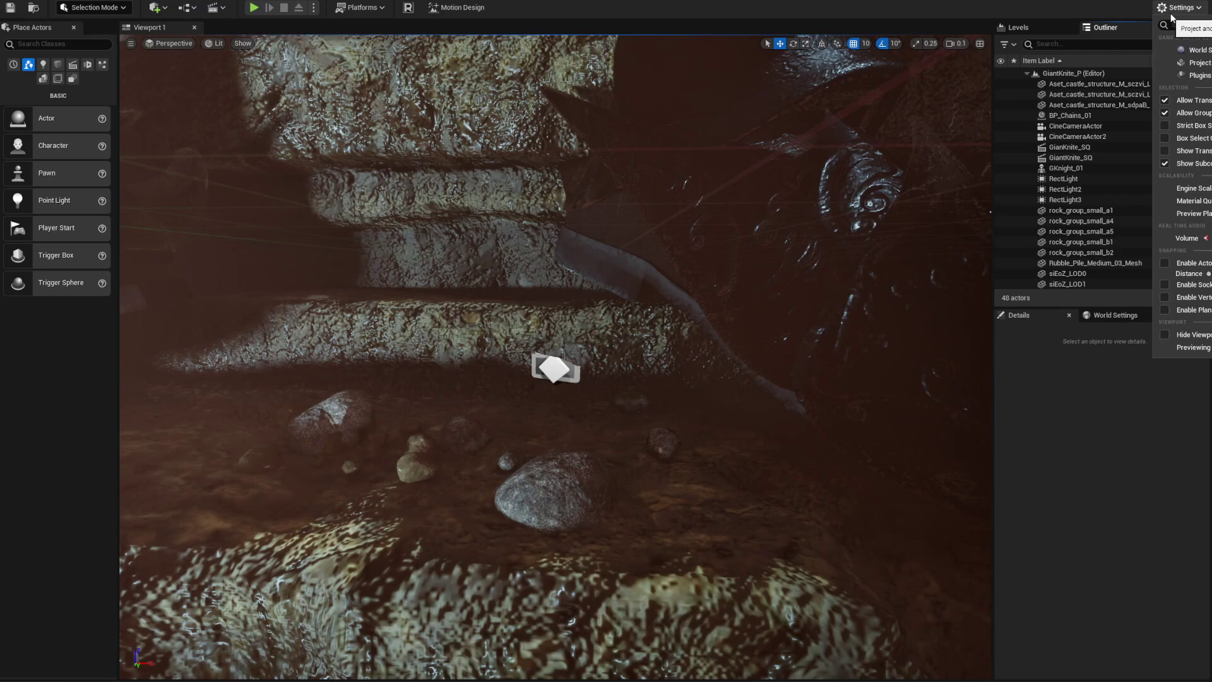
left_click(1198, 63)
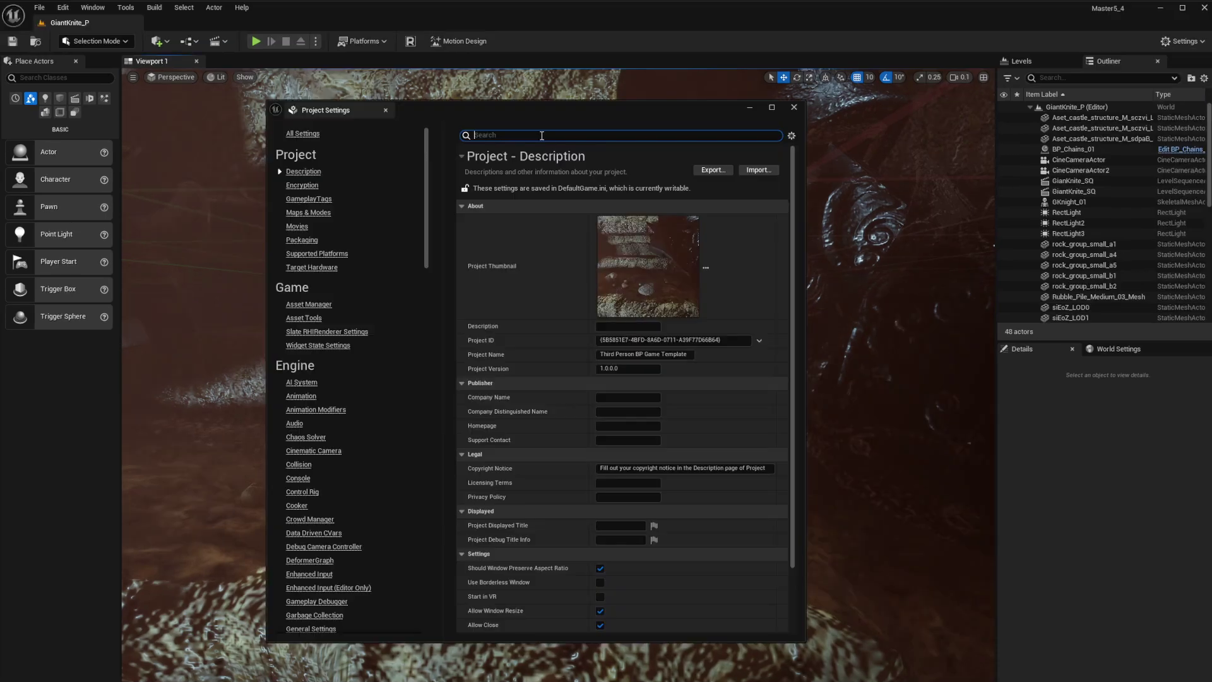
type("skin cache support")
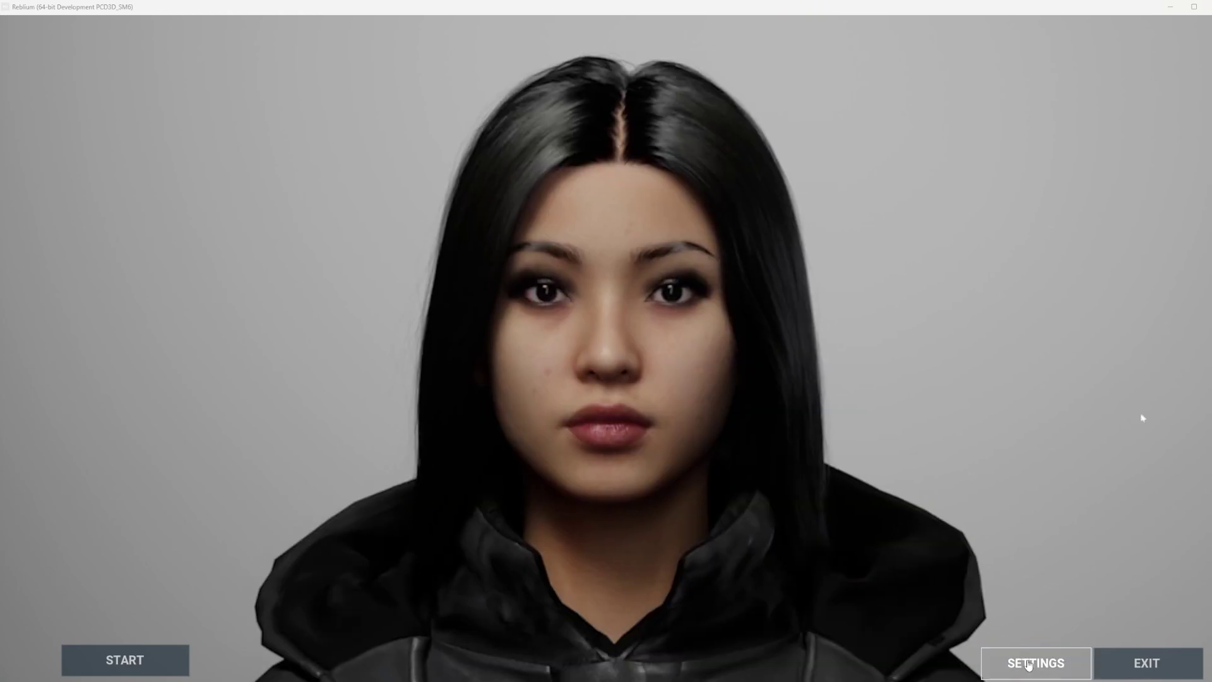
- Switch to Reblium, set the overall quality to Ultra, keep DirectX at 12 and save the settings
left_click(1024, 663)
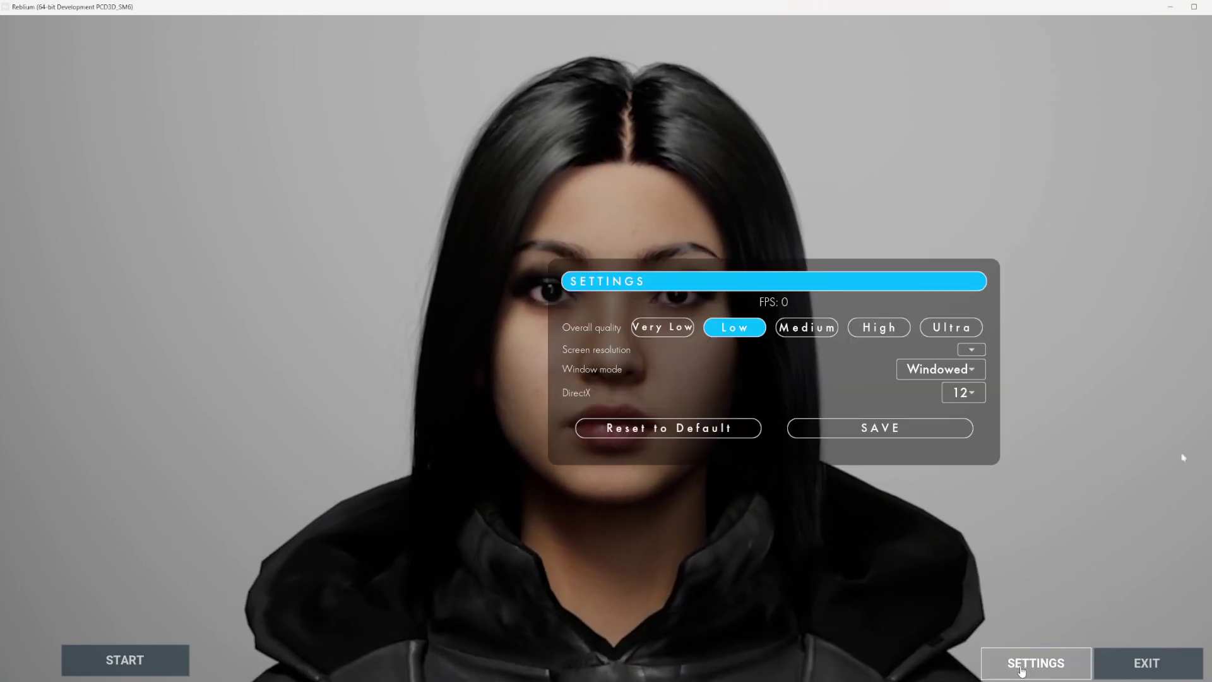
left_click(966, 328)
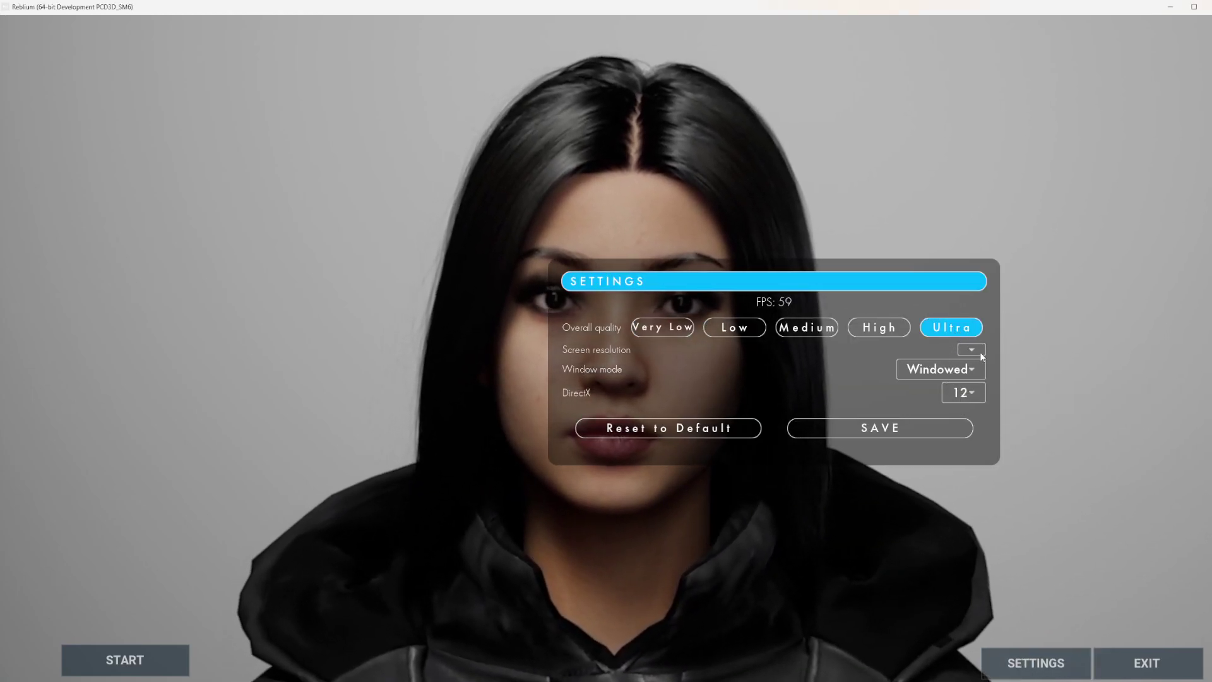
left_click(973, 351)
left_click(811, 364)
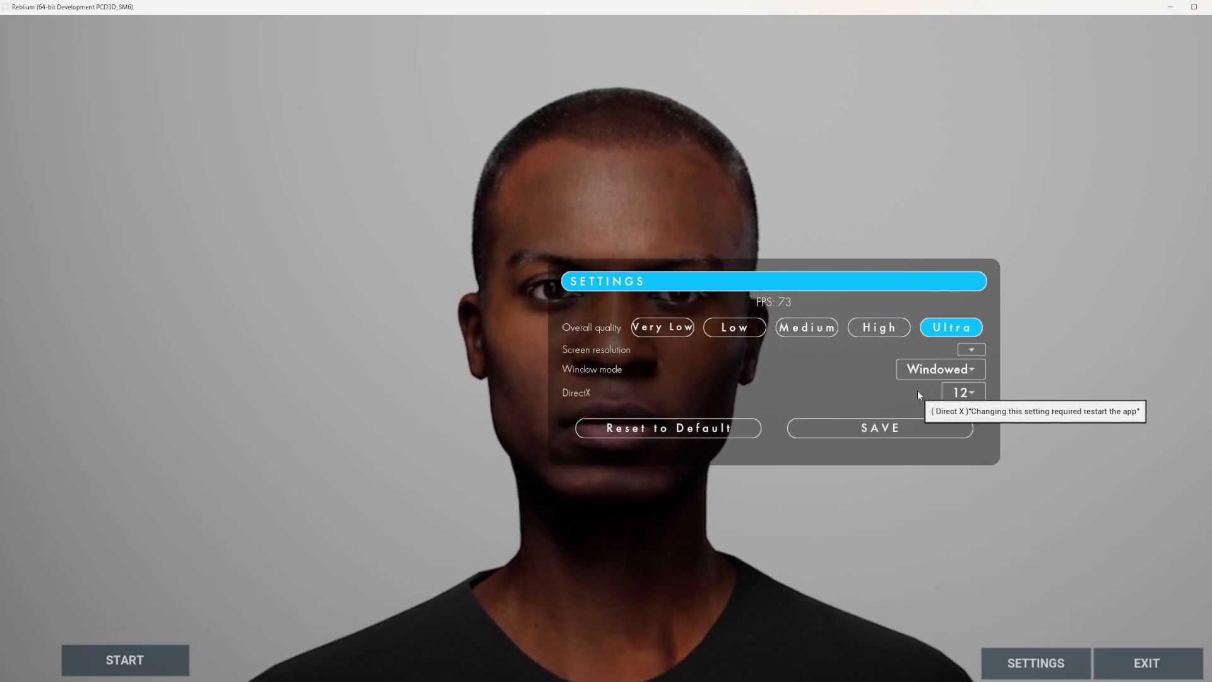
left_click(969, 397)
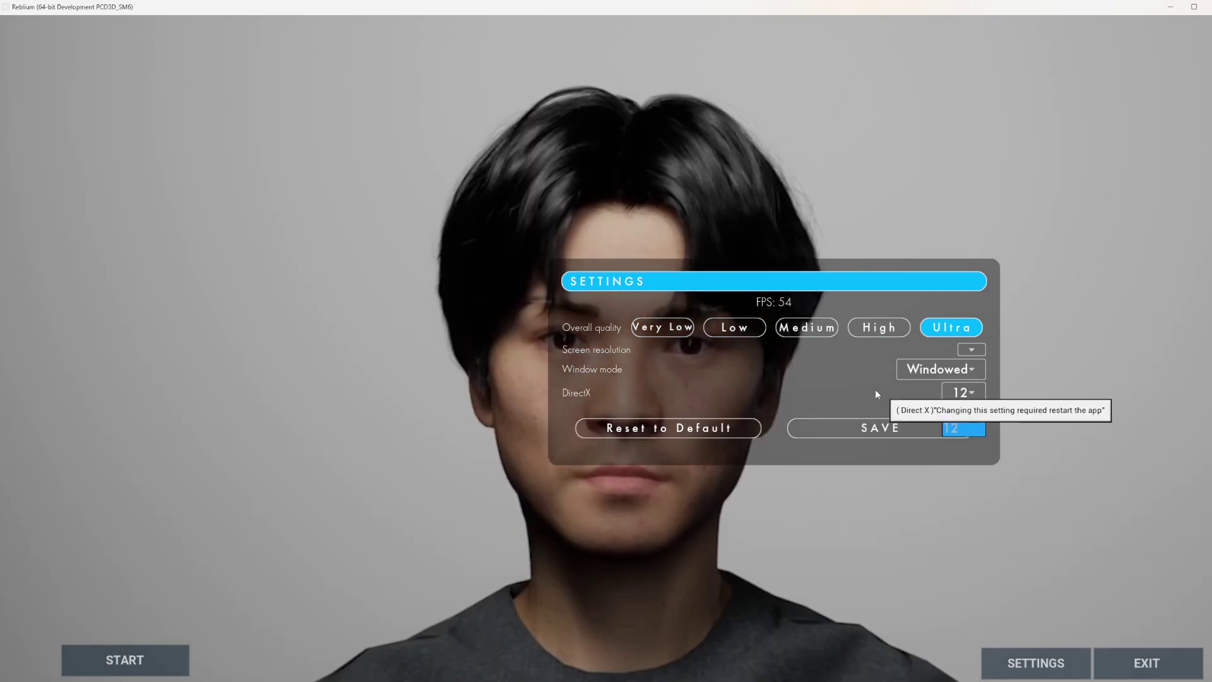
left_click(876, 392)
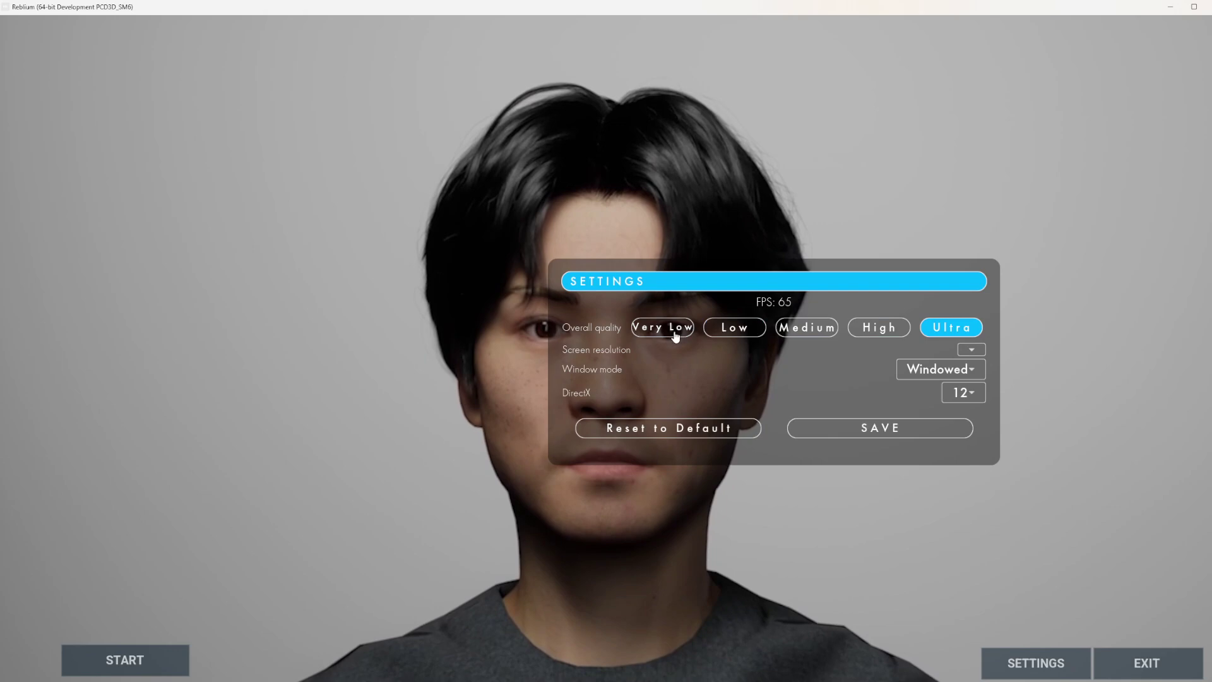
left_click(854, 428)
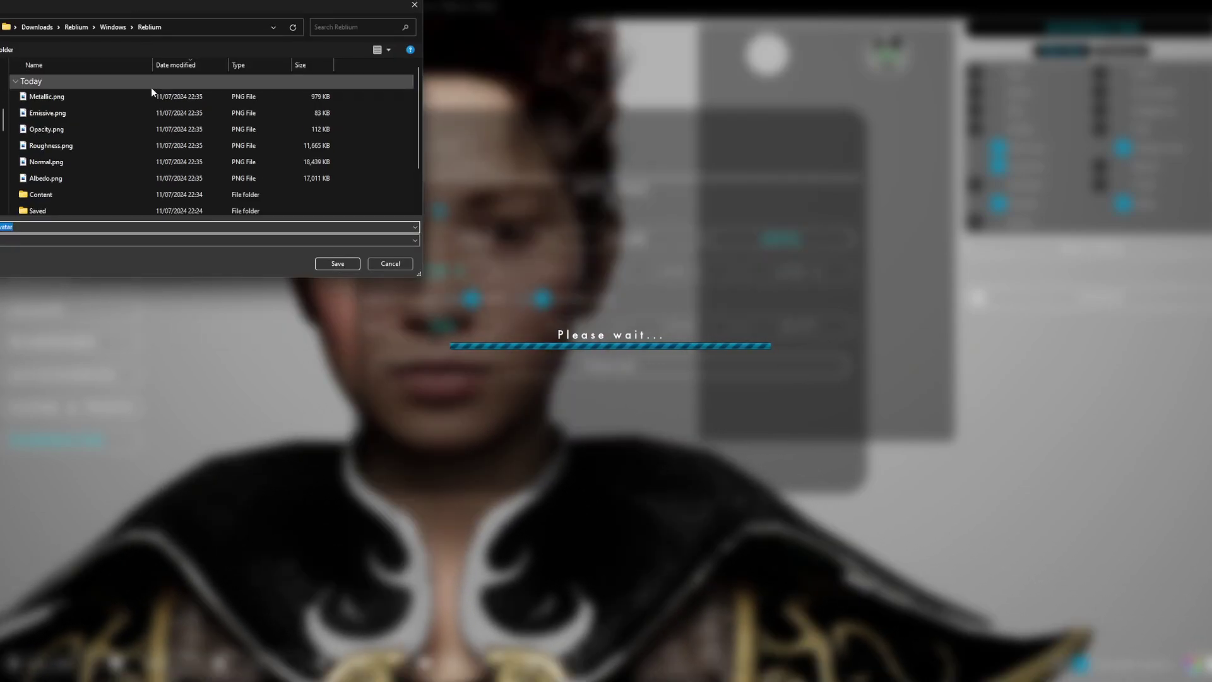
- Check the destination folder path in the avatar save dialog
left_click(199, 32)
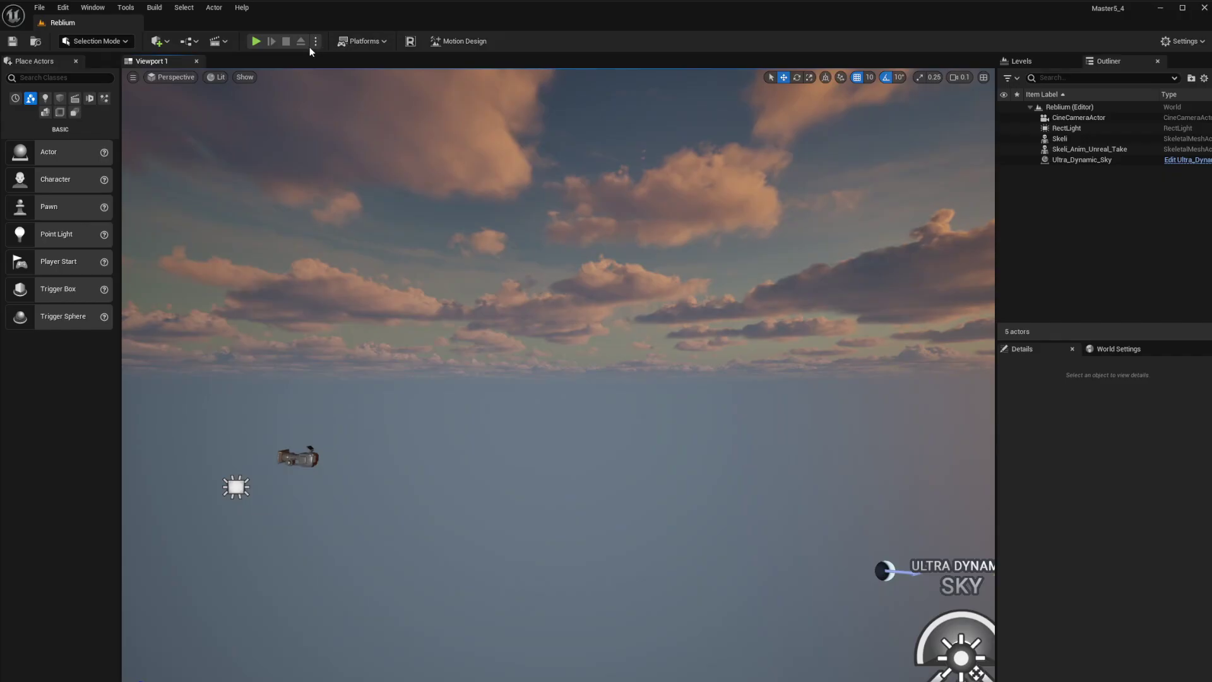
- Switch to Unreal Editor and import the avatar file BobBob.DHS through the Reblium Assist importer
left_click(409, 42)
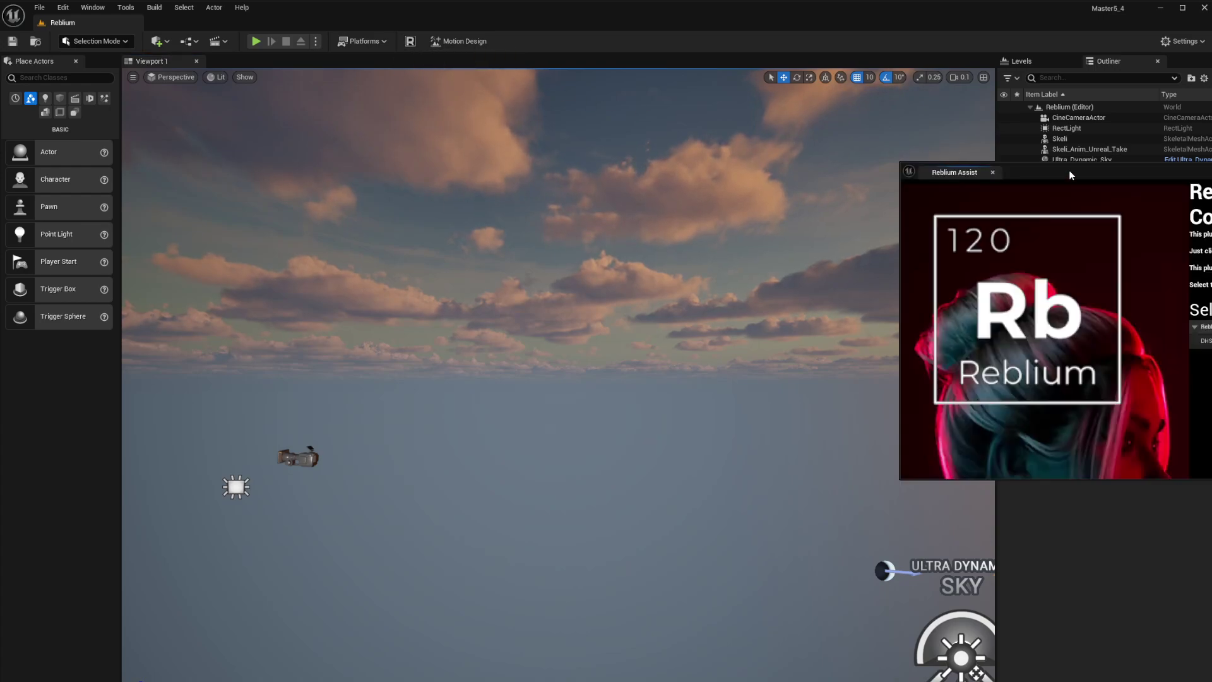
left_click_drag(1071, 174, 611, 135)
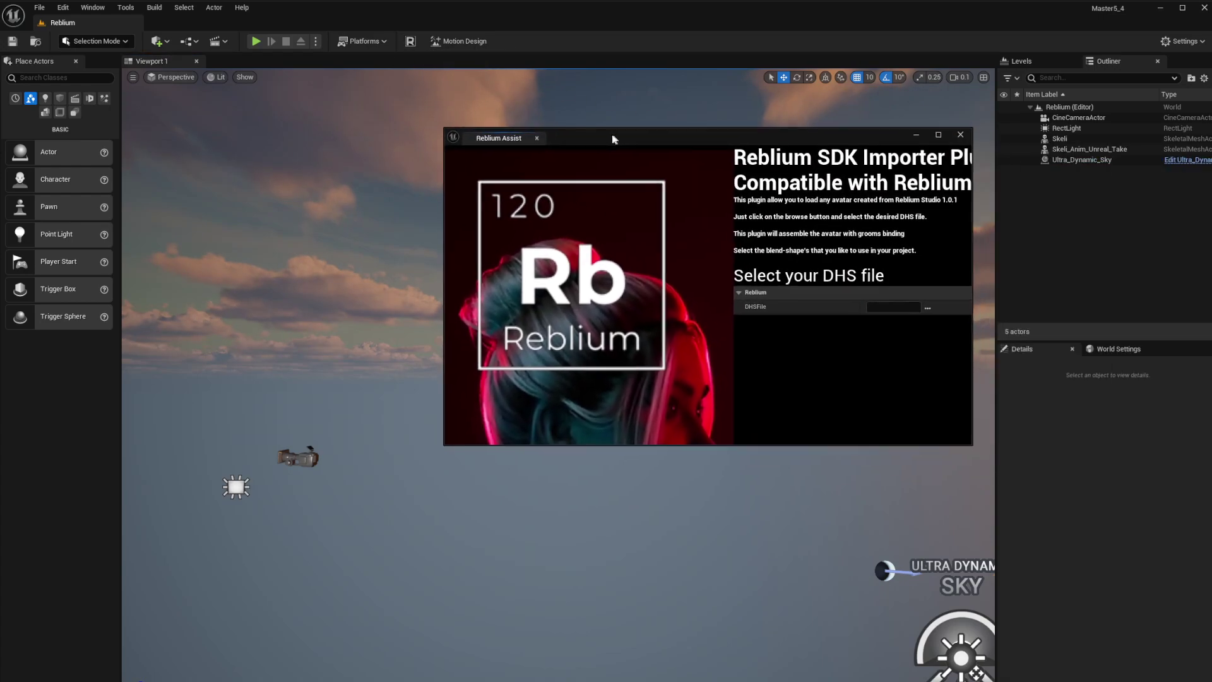
left_click(926, 307)
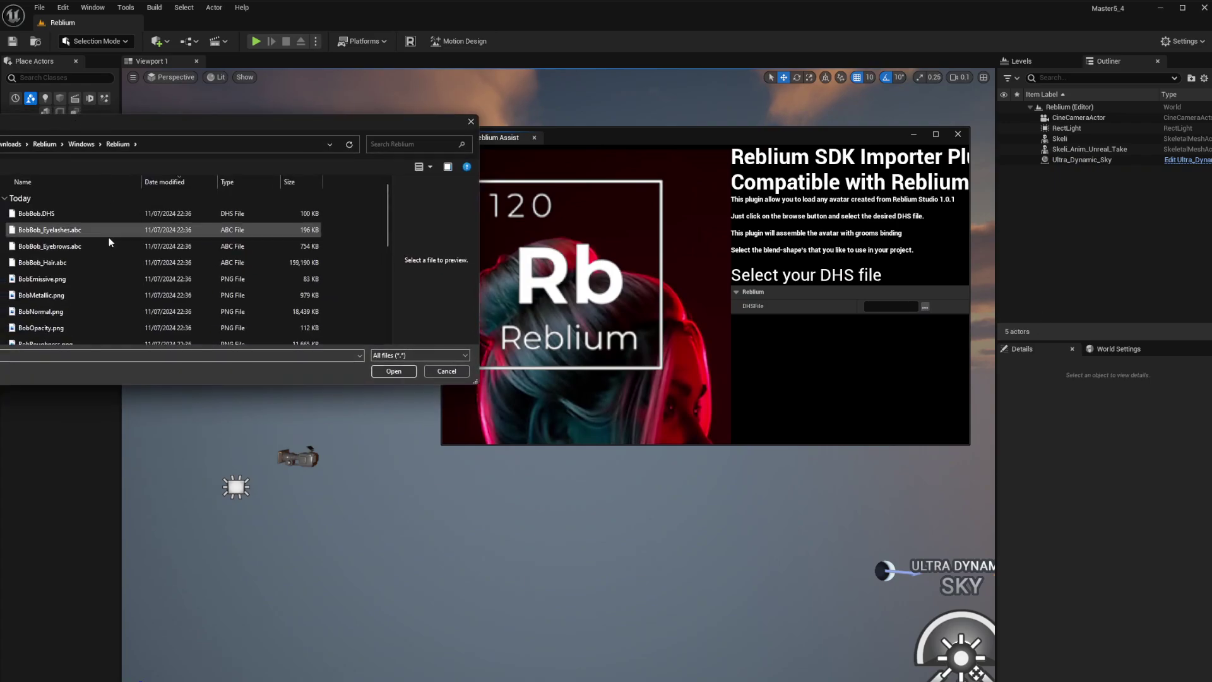
left_click(35, 214)
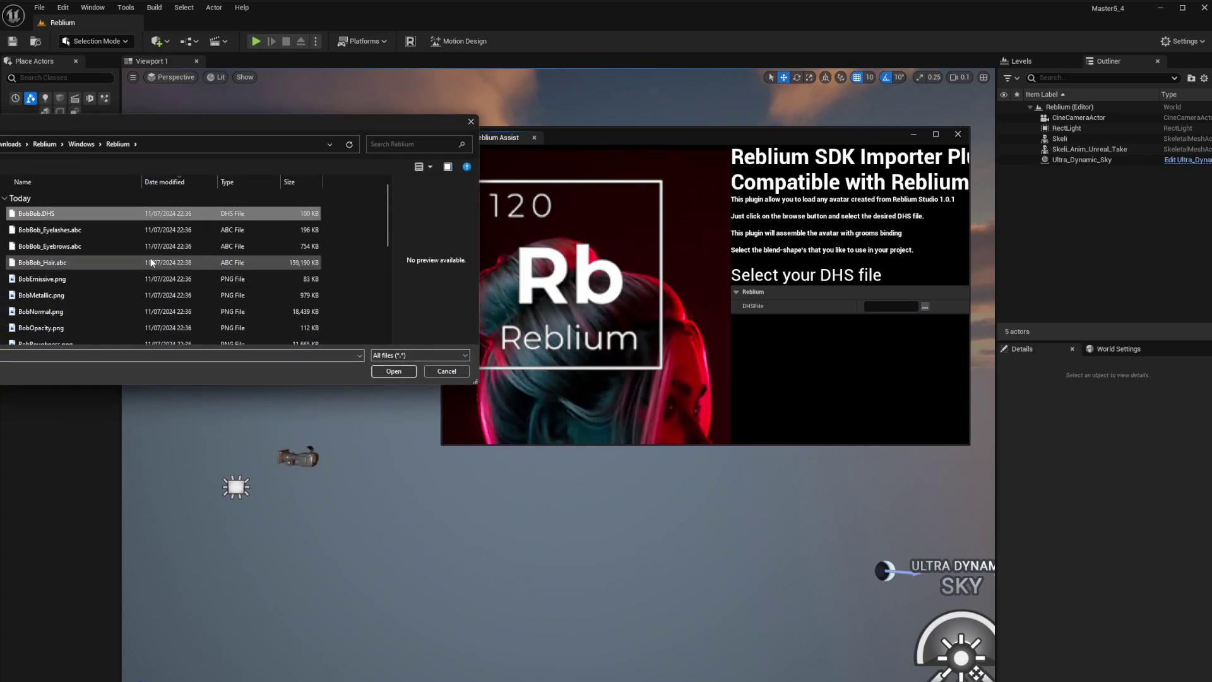
left_click(394, 372)
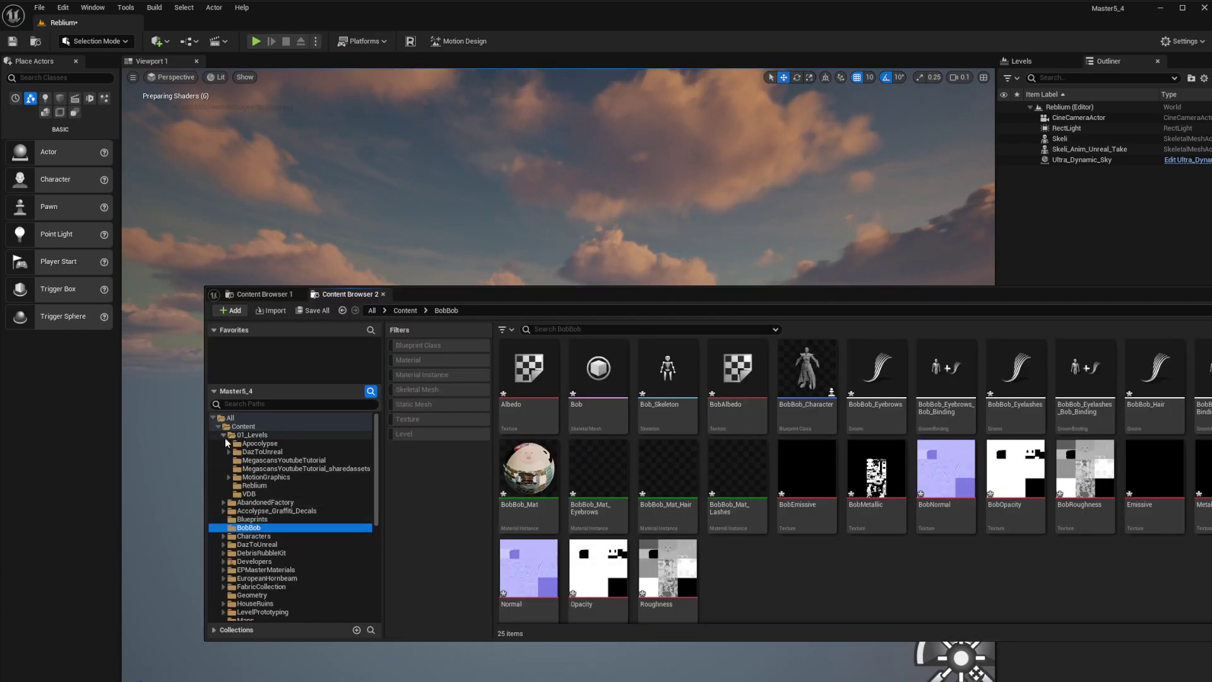
- Place the BobBob_Character blueprint from the BobBob content folder into the level
left_click(224, 435)
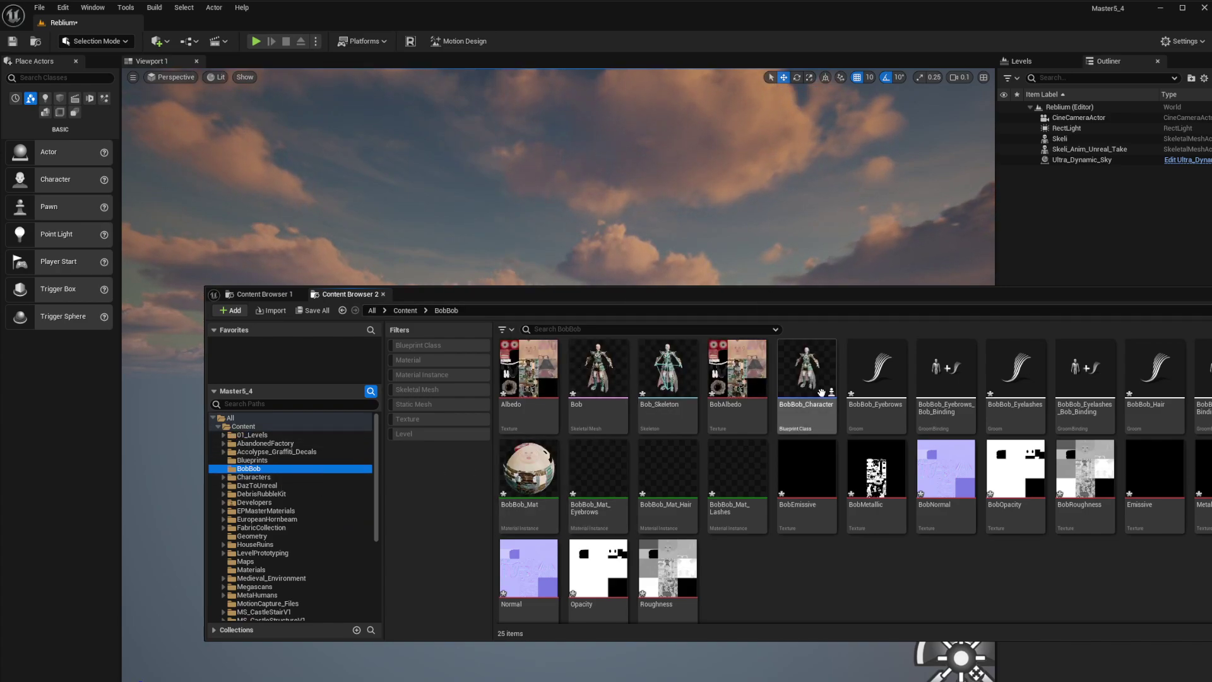
mouse_move(812, 387)
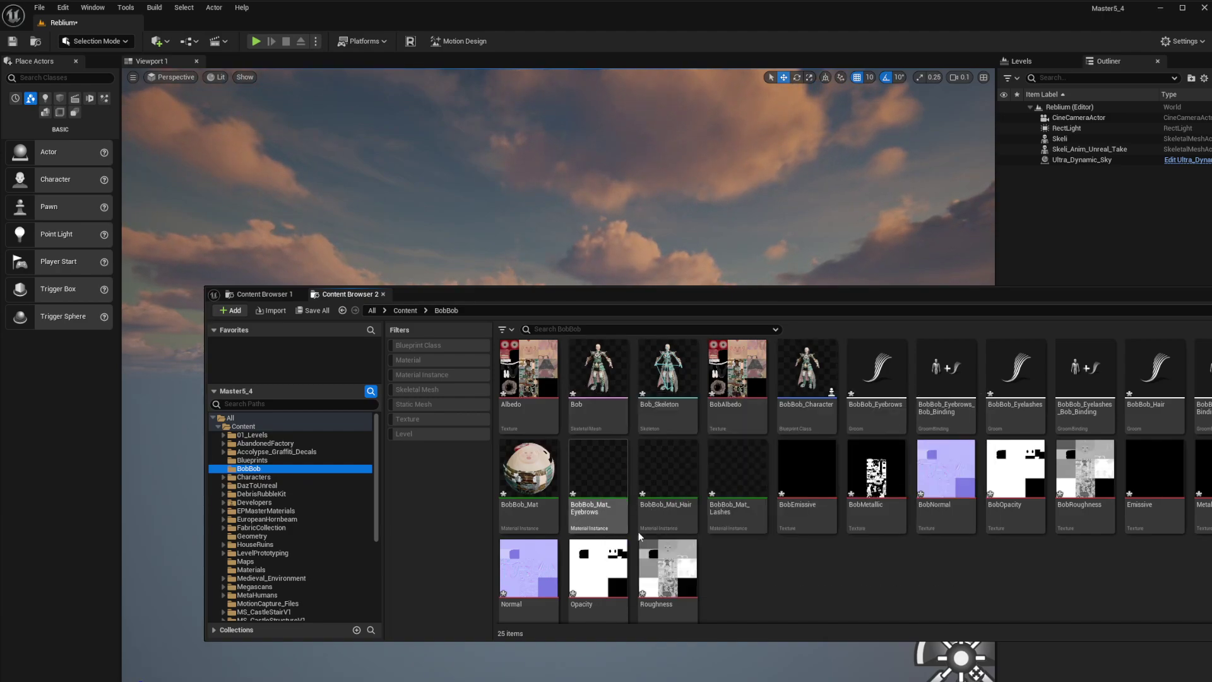
left_click_drag(1192, 411, 518, 454)
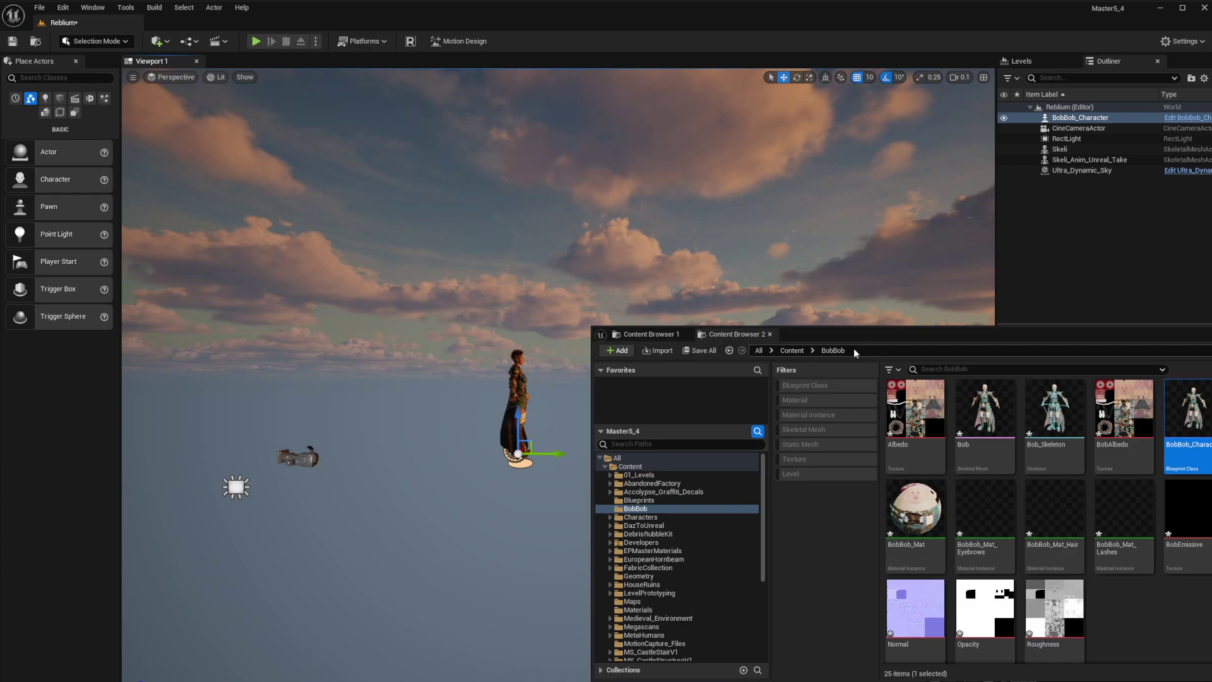
- Reset the BobBob_Character's location to the level origin at 0, 0, 0
left_click_drag(855, 335, 1211, 364)
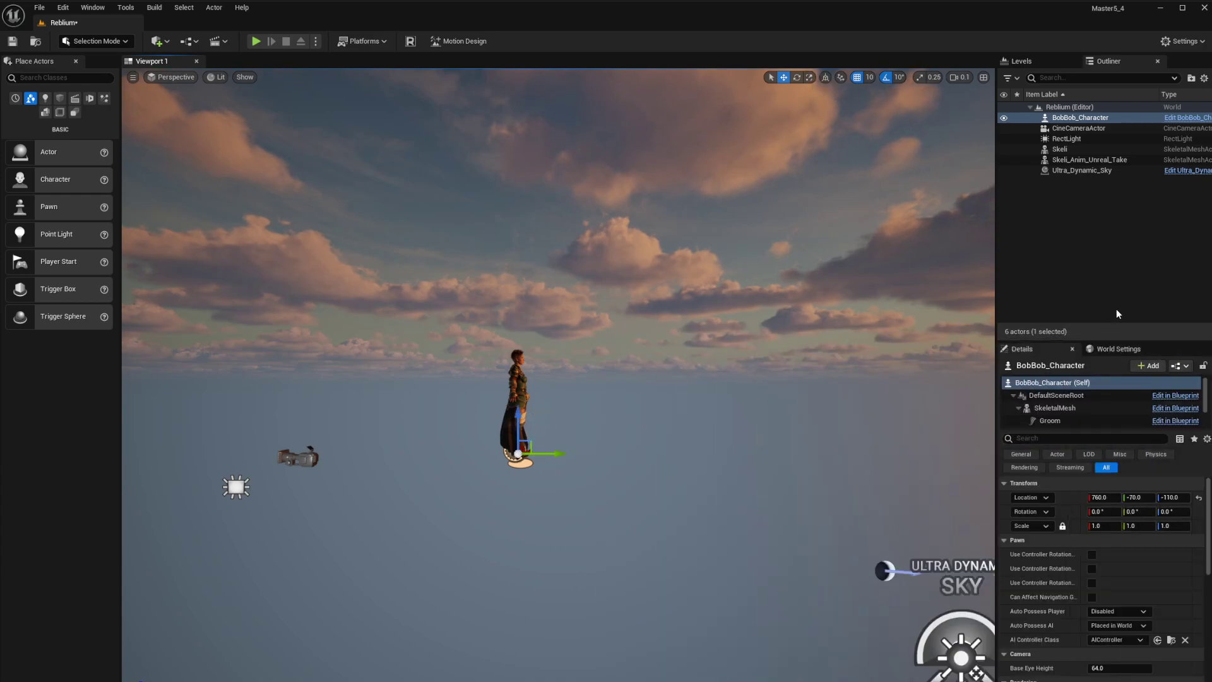
left_click(1199, 499)
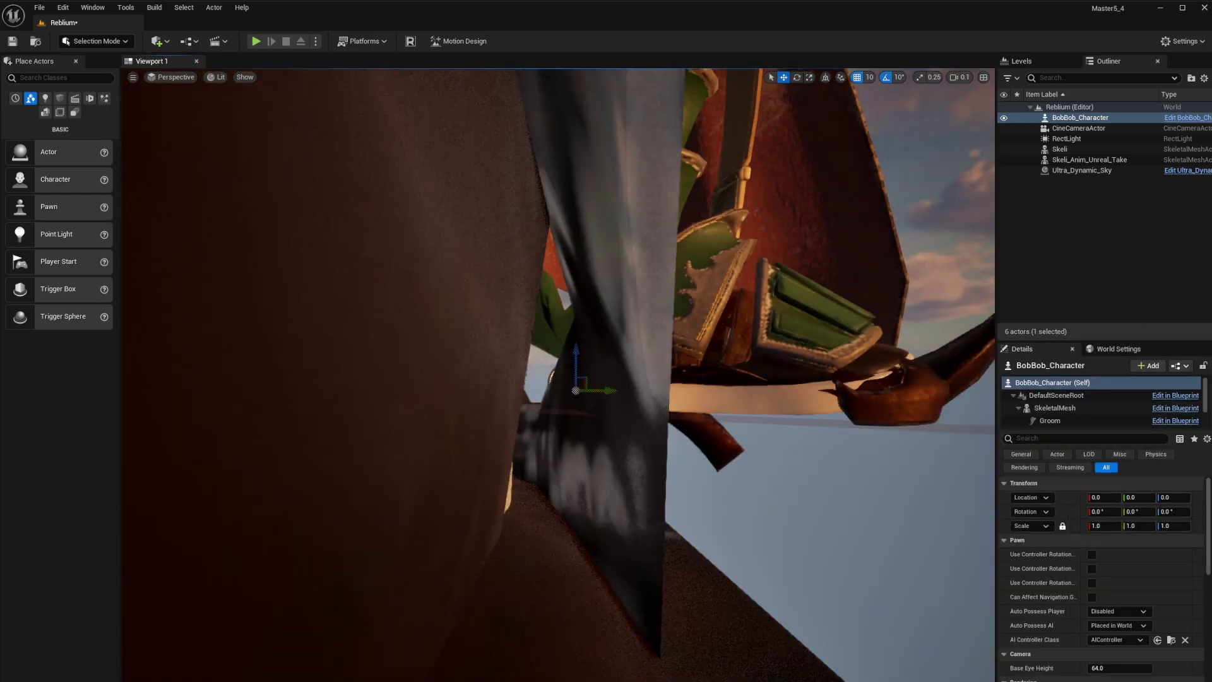
right_click_drag(558, 374, 449, 413)
scroll(404, 395, "down", 1)
right_click_drag(505, 306, 442, 385)
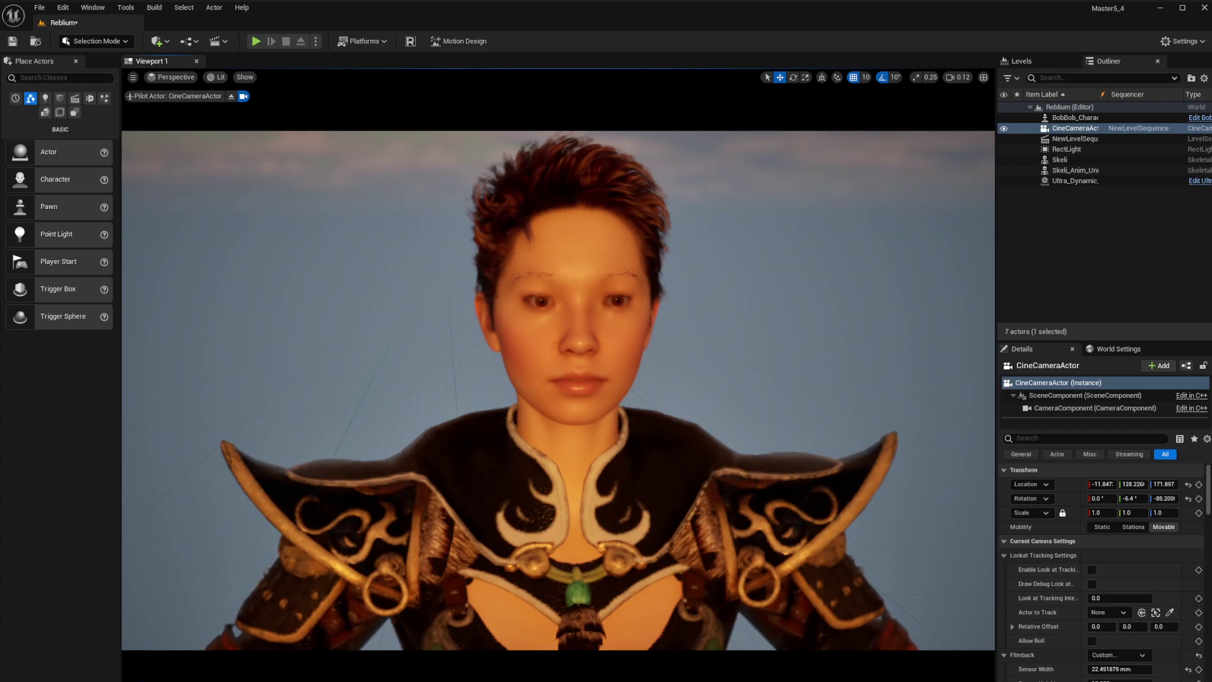
- Examine the avatar's face, collar and green torso armour up close through the piloted CineCameraActor
key("w")
right_click_drag(558, 390, 561, 385)
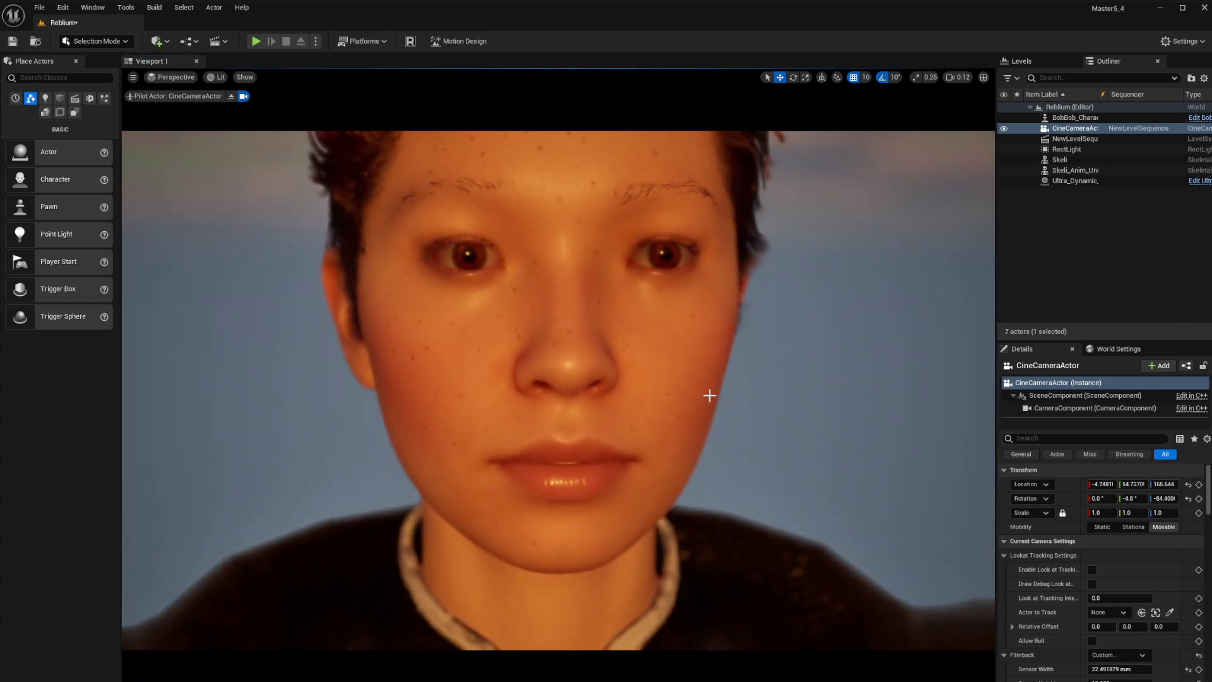
key("e")
key("q")
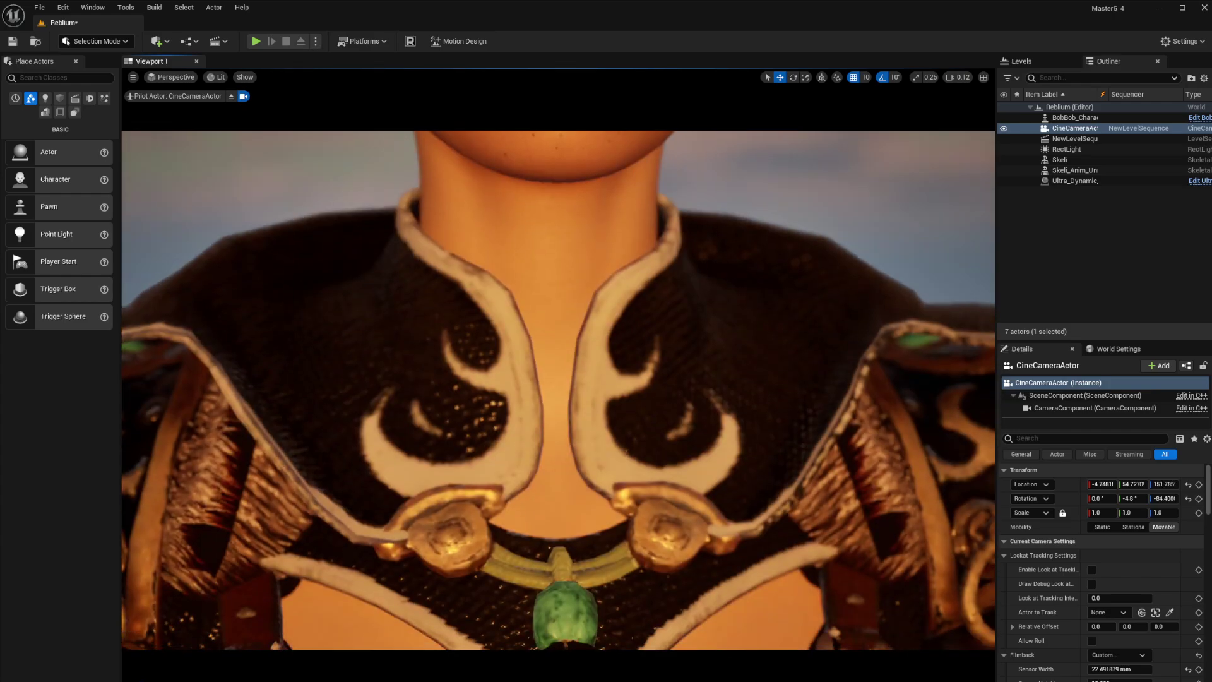
scroll(558, 390, "down", 5)
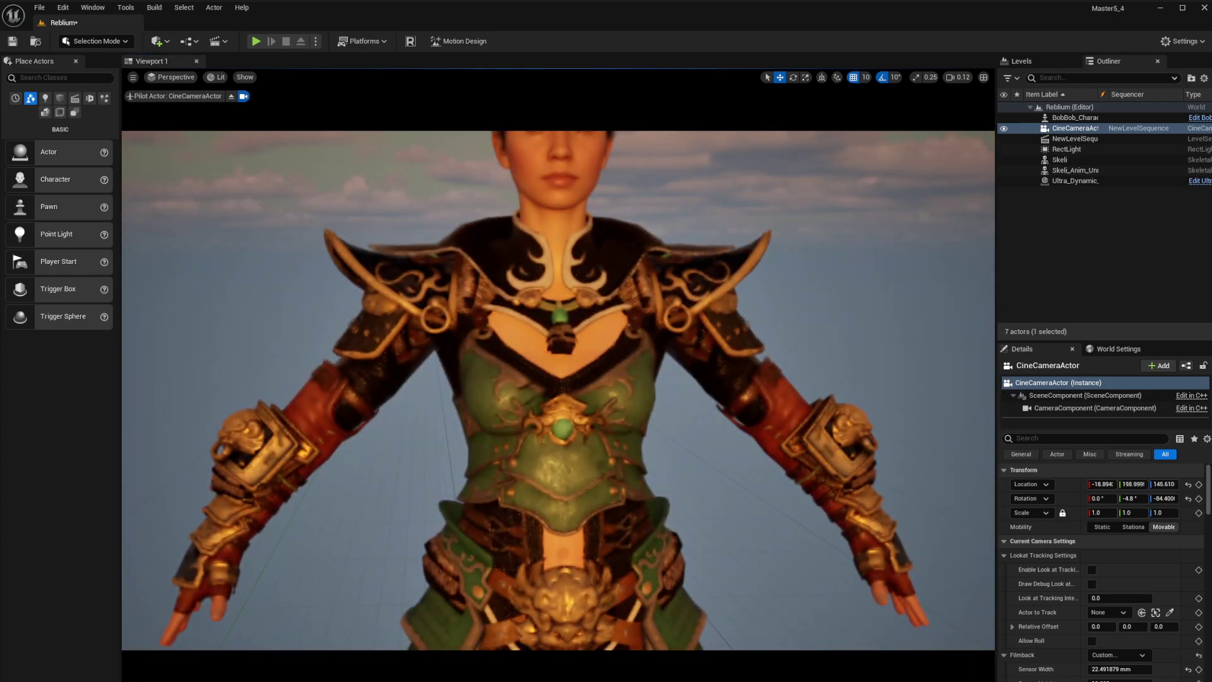
right_click_drag(558, 390, 524, 396)
key("d")
key("w")
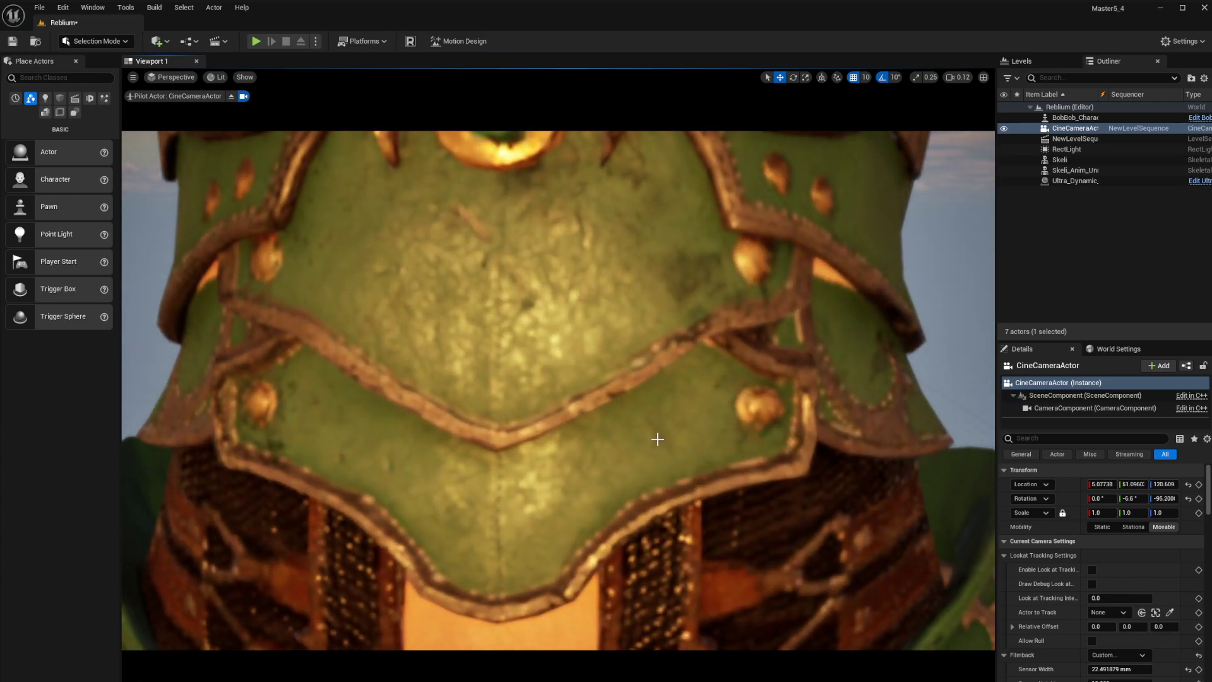
- Switch to the folder of exported avatar files, open the BobAlbedo.png texture and inspect the facial skin detail
mouse_move(957, 681)
left_click(1045, 668)
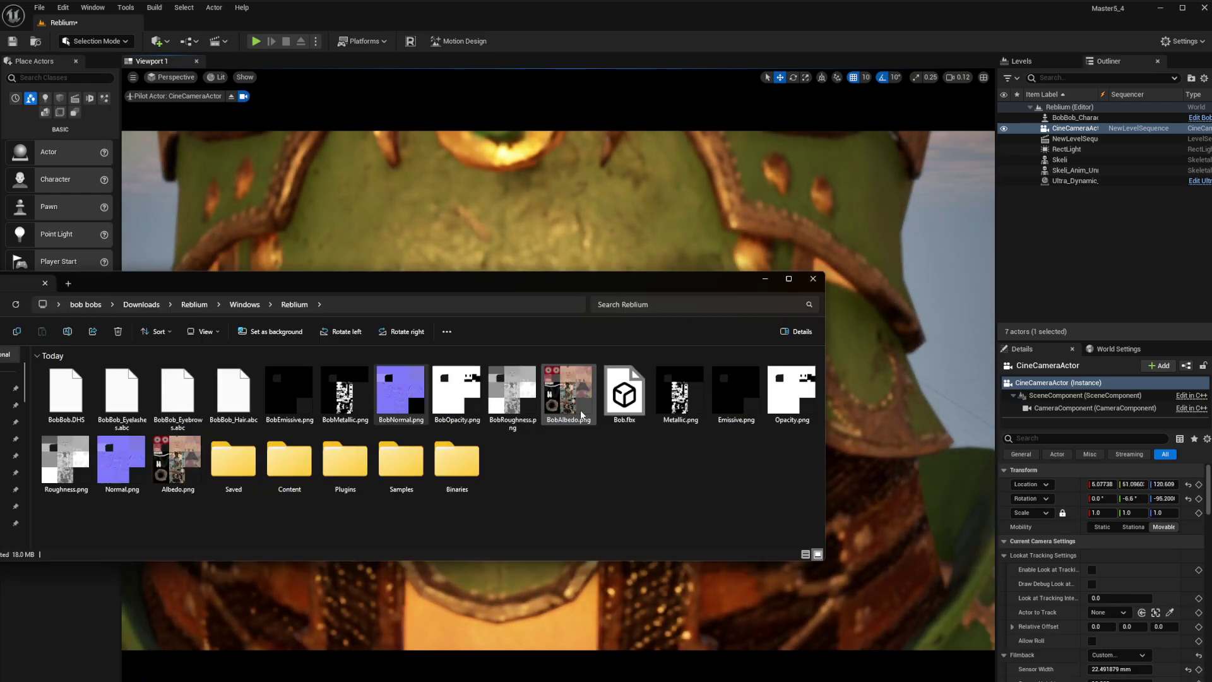
left_click(565, 388)
double_click(567, 391)
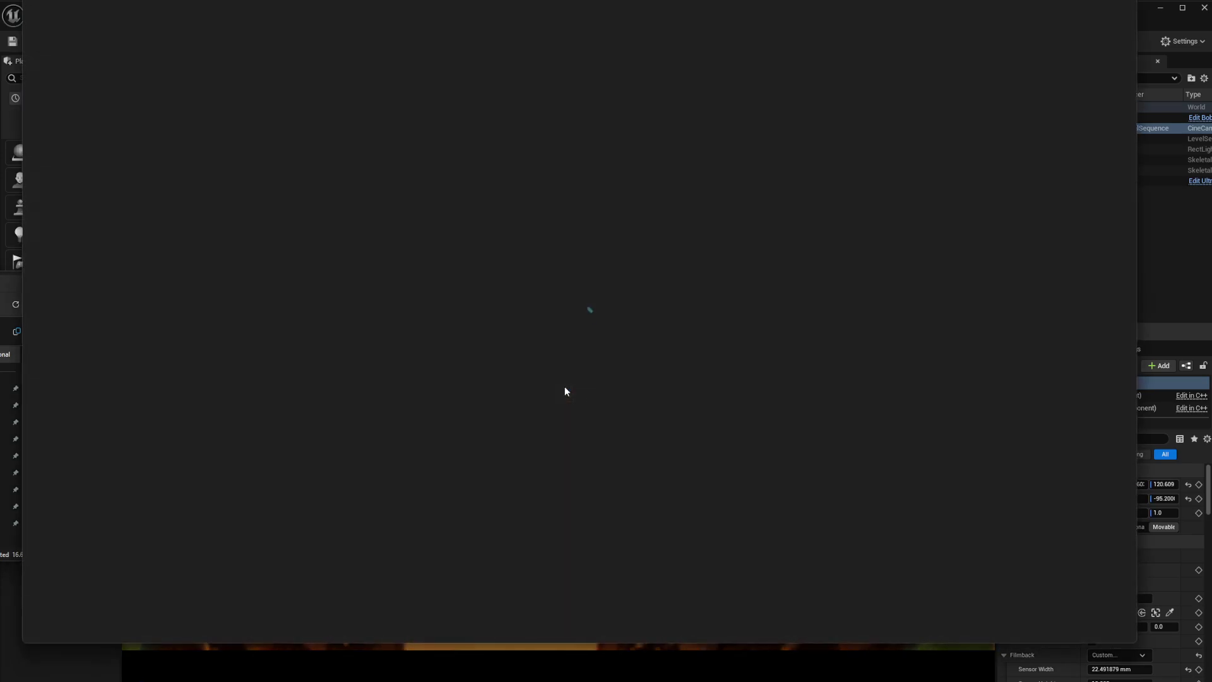
scroll(796, 100, "up", 1)
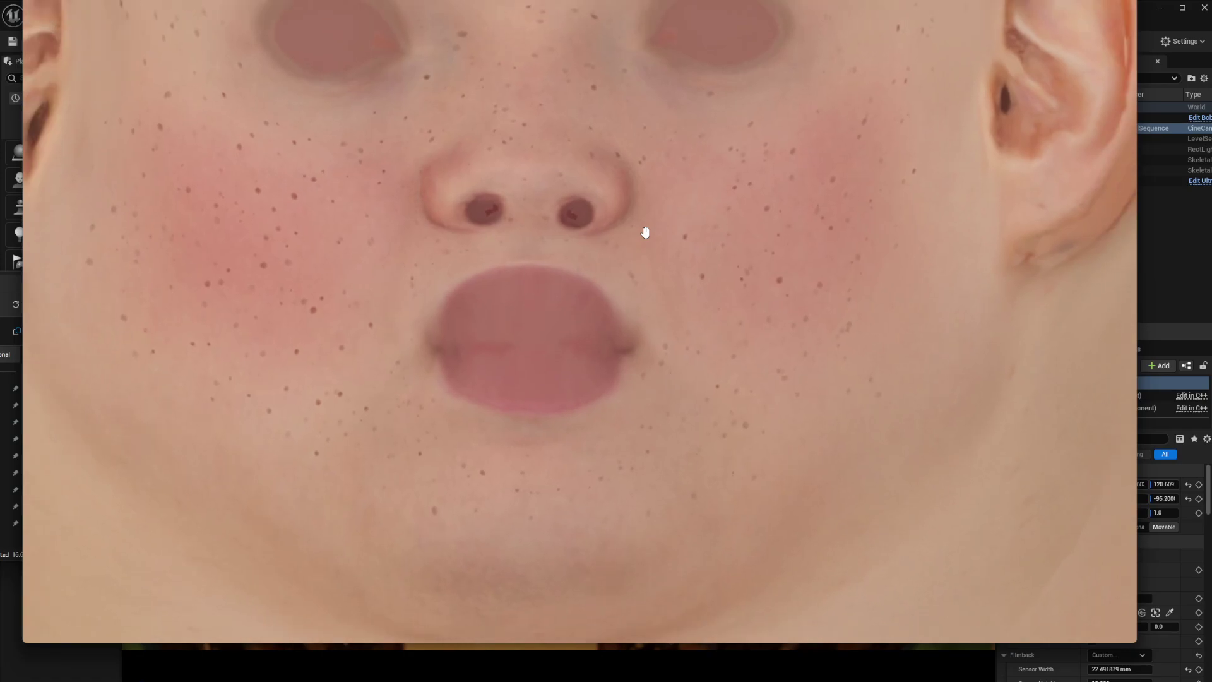
scroll(645, 233, "down", 6)
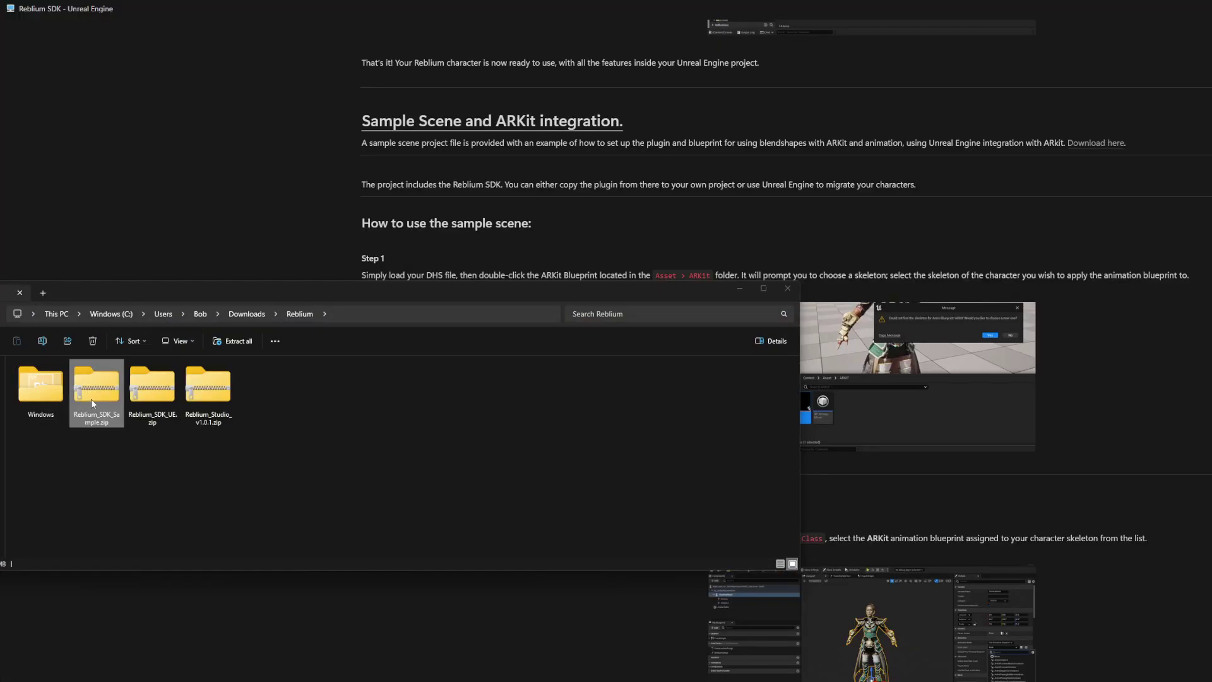
- Switch to the Reblium downloads folder and extract Reblium_SDK_Sample.zip there with 7-Zip
left_click(237, 167)
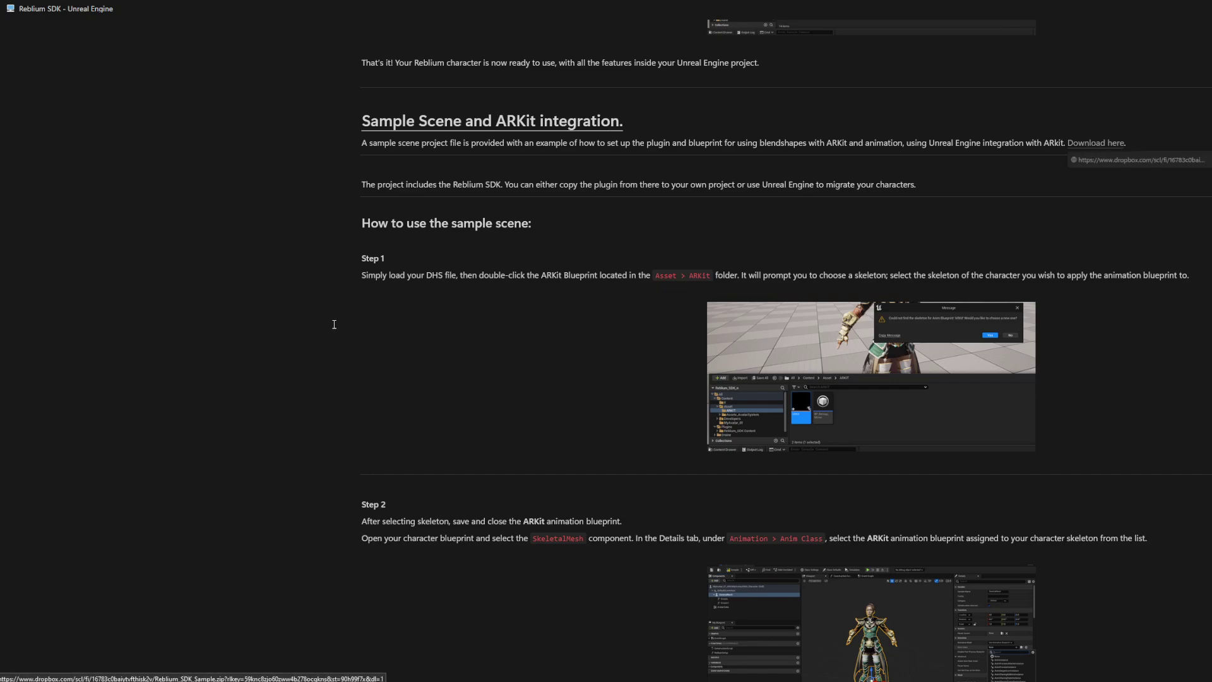
key("alt+Tab")
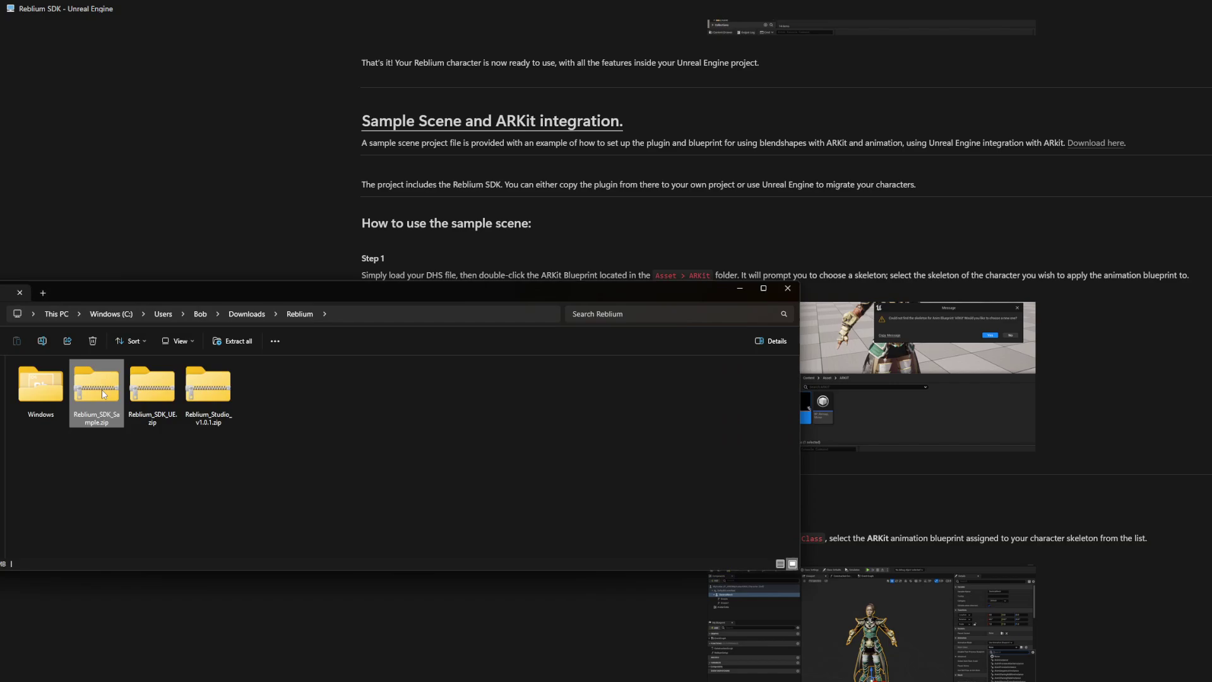
right_click(104, 394)
left_click(165, 381)
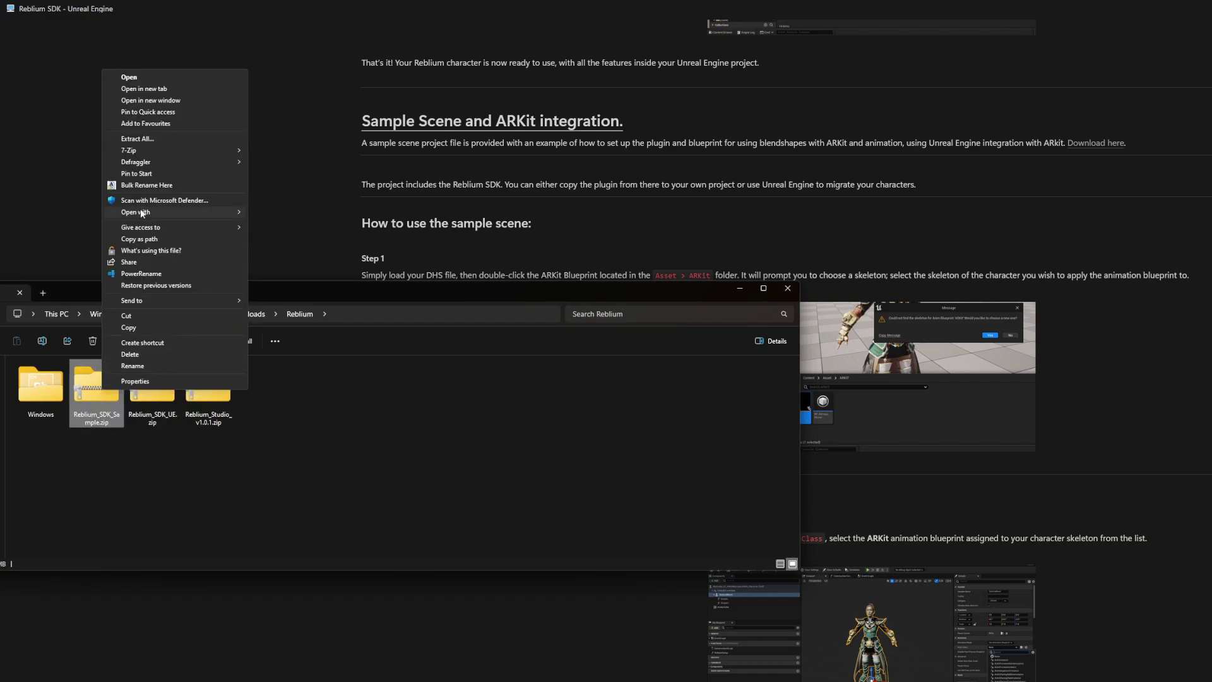
mouse_move(145, 151)
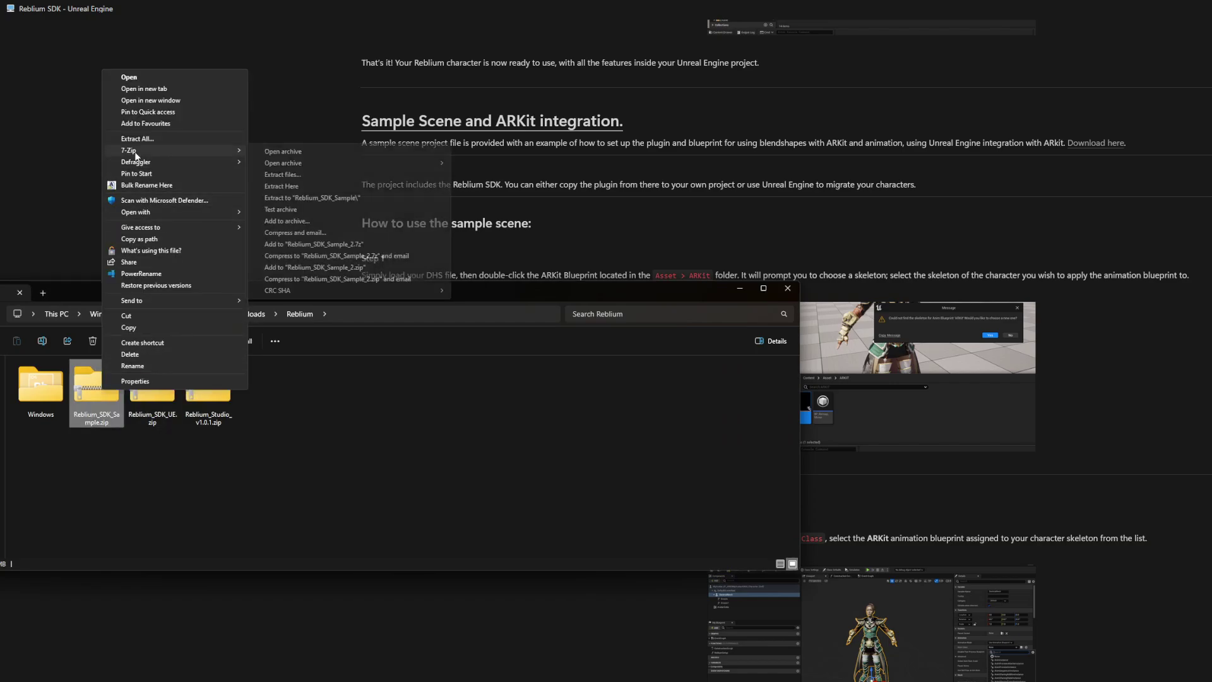
left_click(293, 185)
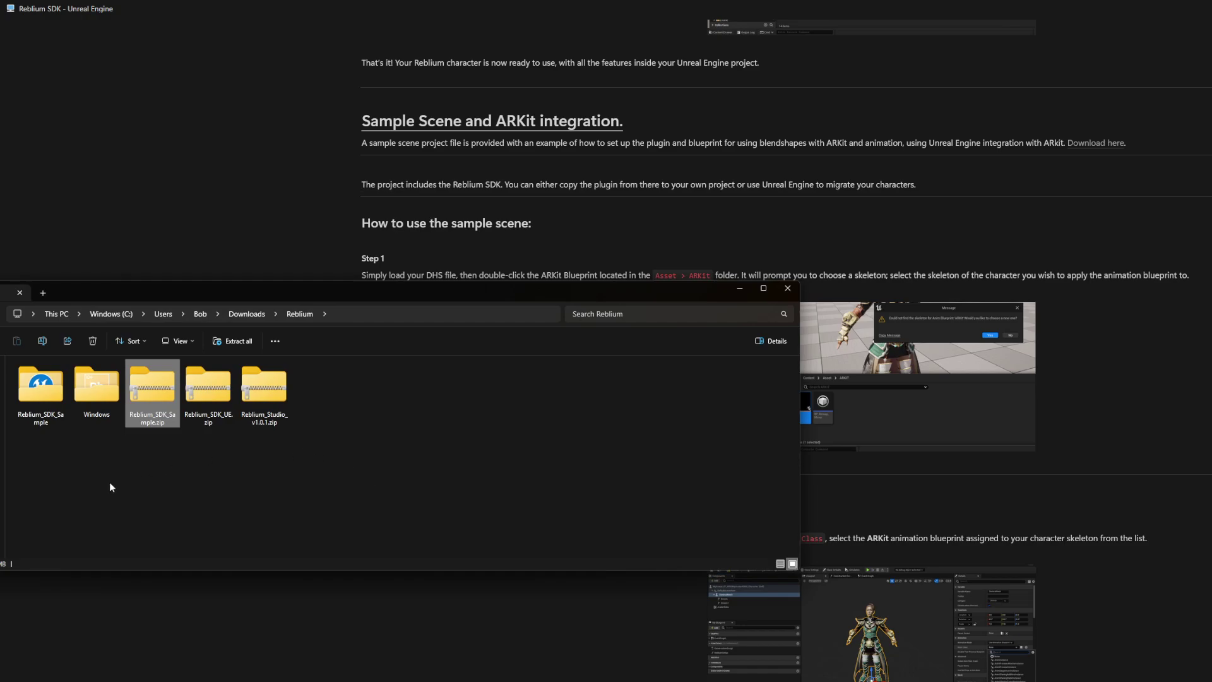
- Open Reblium_SDK_Sample.uproject from the extracted sample folder with Unreal Engine version 5.4
left_click(54, 417)
double_click(44, 397)
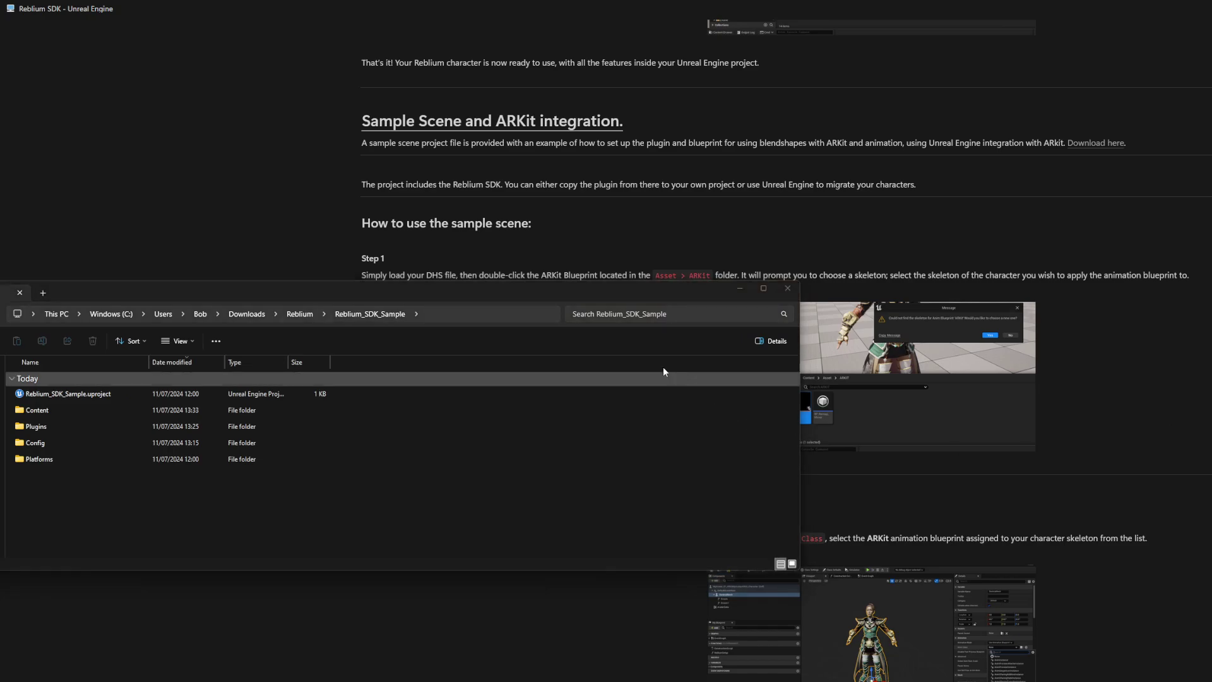
double_click(75, 393)
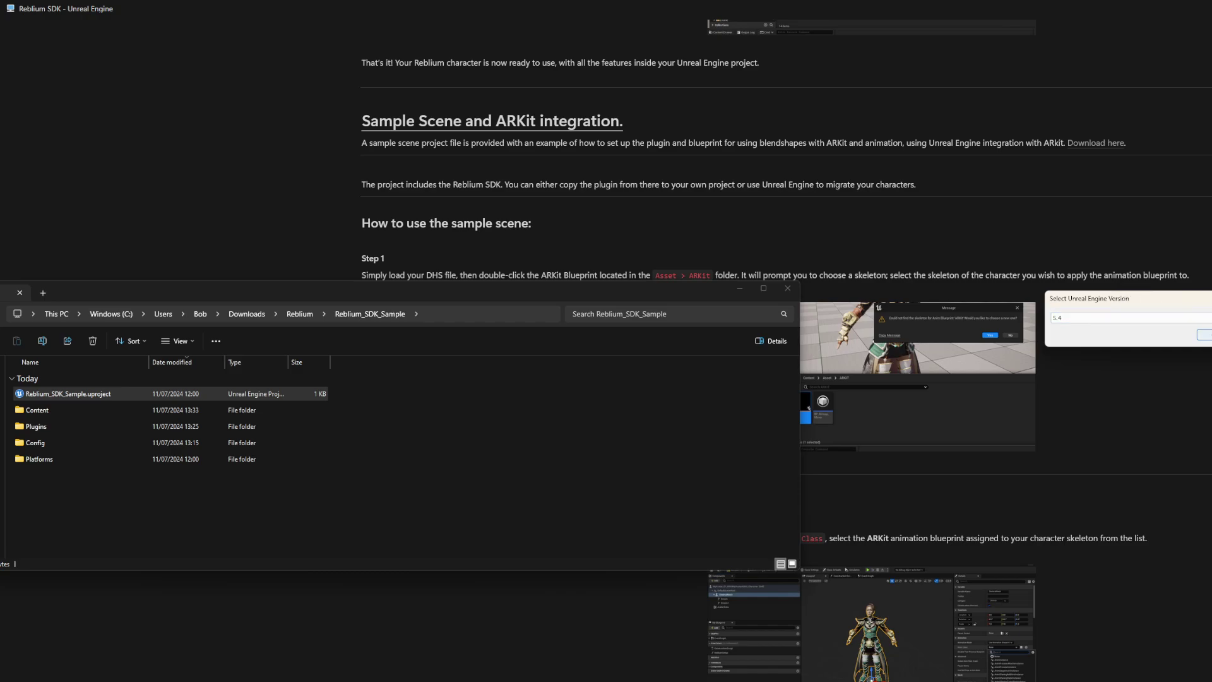
left_click(1207, 335)
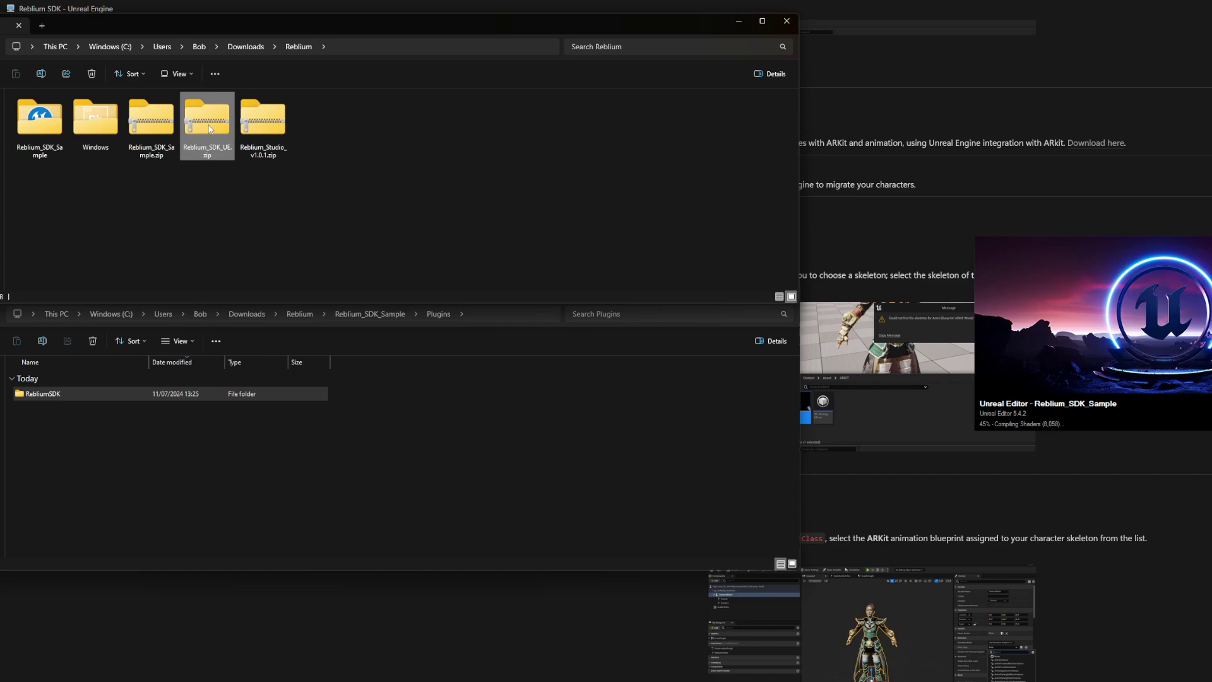
- Replace the RebliumSDK folder in the sample project's Plugins folder with the one from the 5.4 folder of Reblium_SDK_UE.zip
double_click(209, 123)
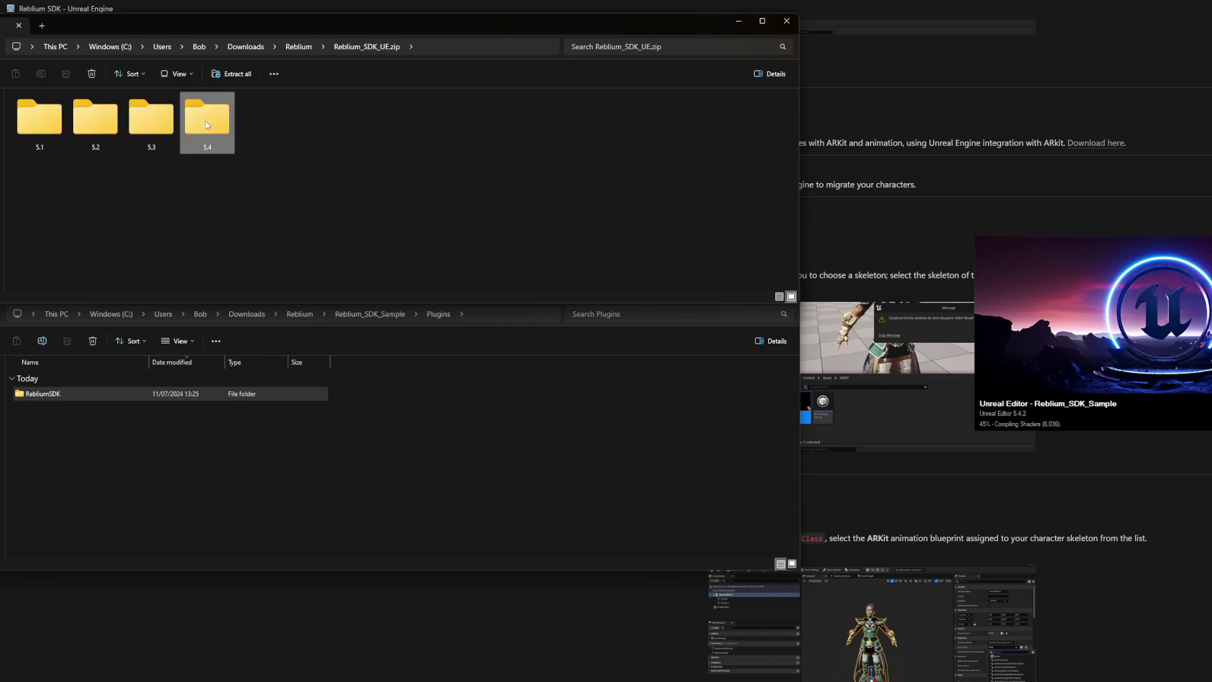
double_click(207, 123)
left_click_drag(39, 123, 41, 391)
key("Delete")
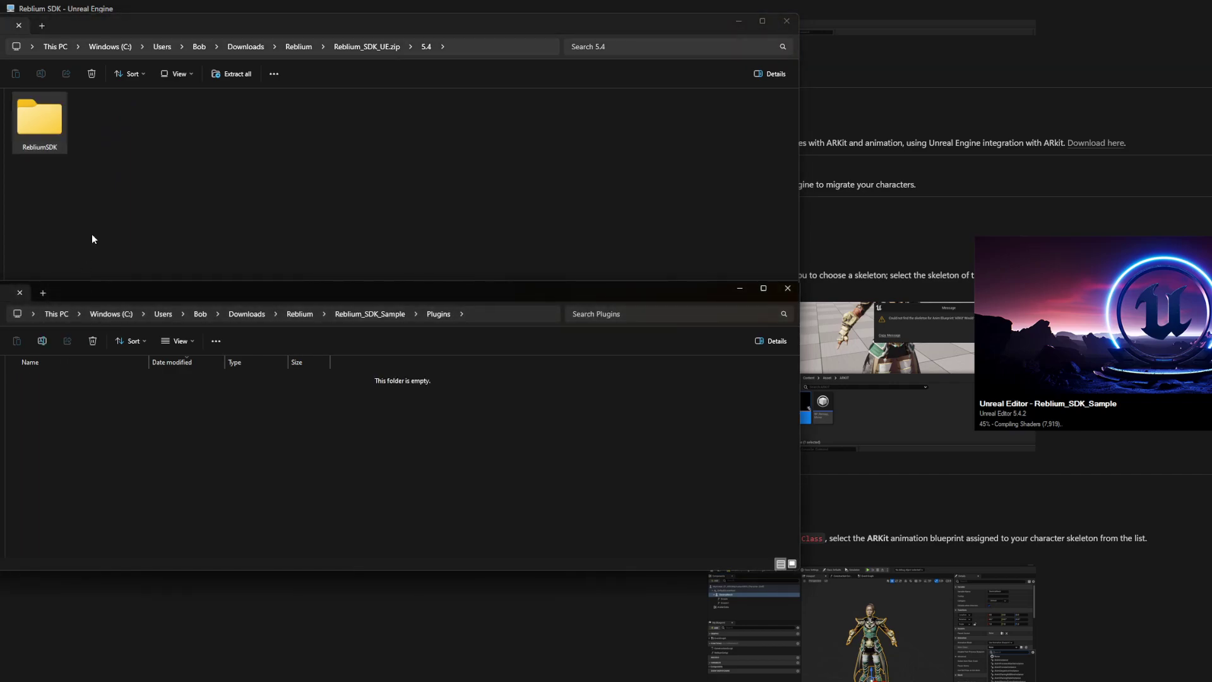
left_click_drag(55, 130, 120, 438)
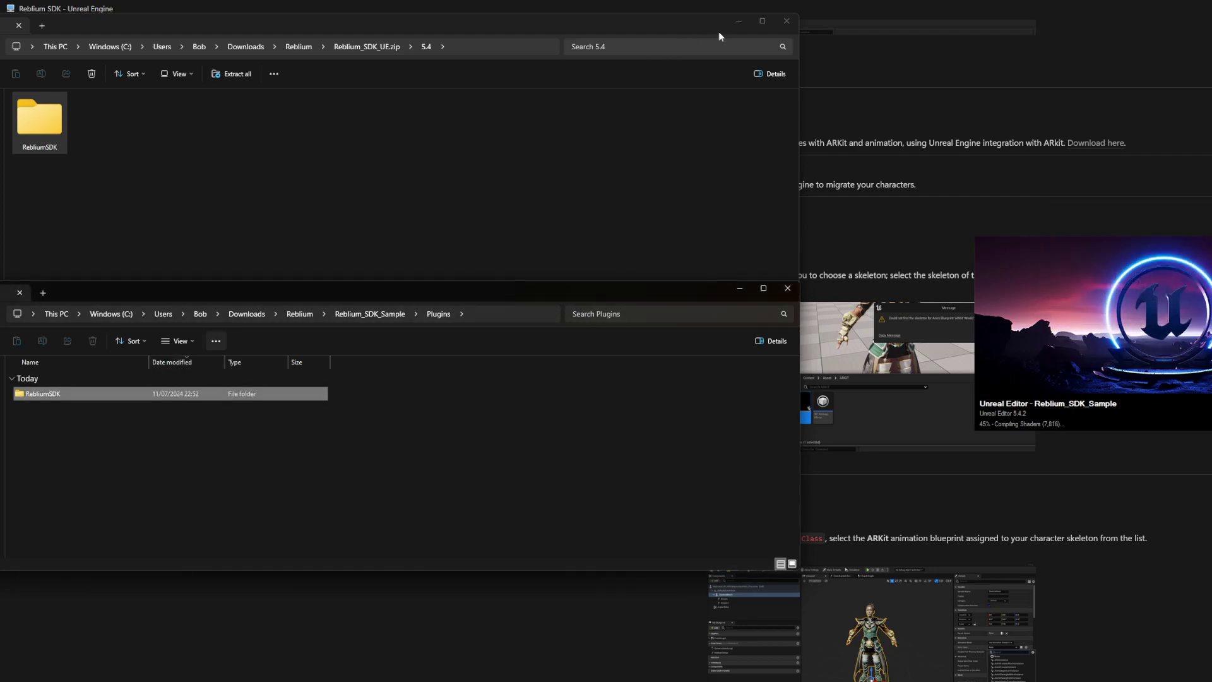
left_click(739, 24)
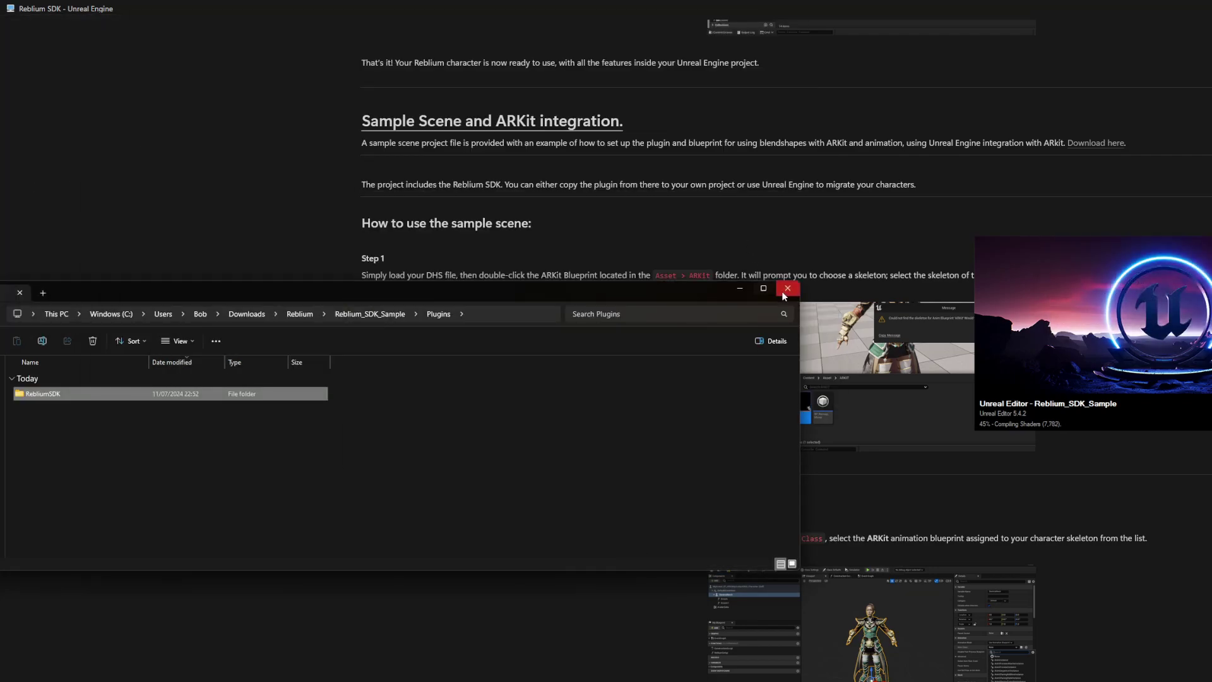
left_click(370, 314)
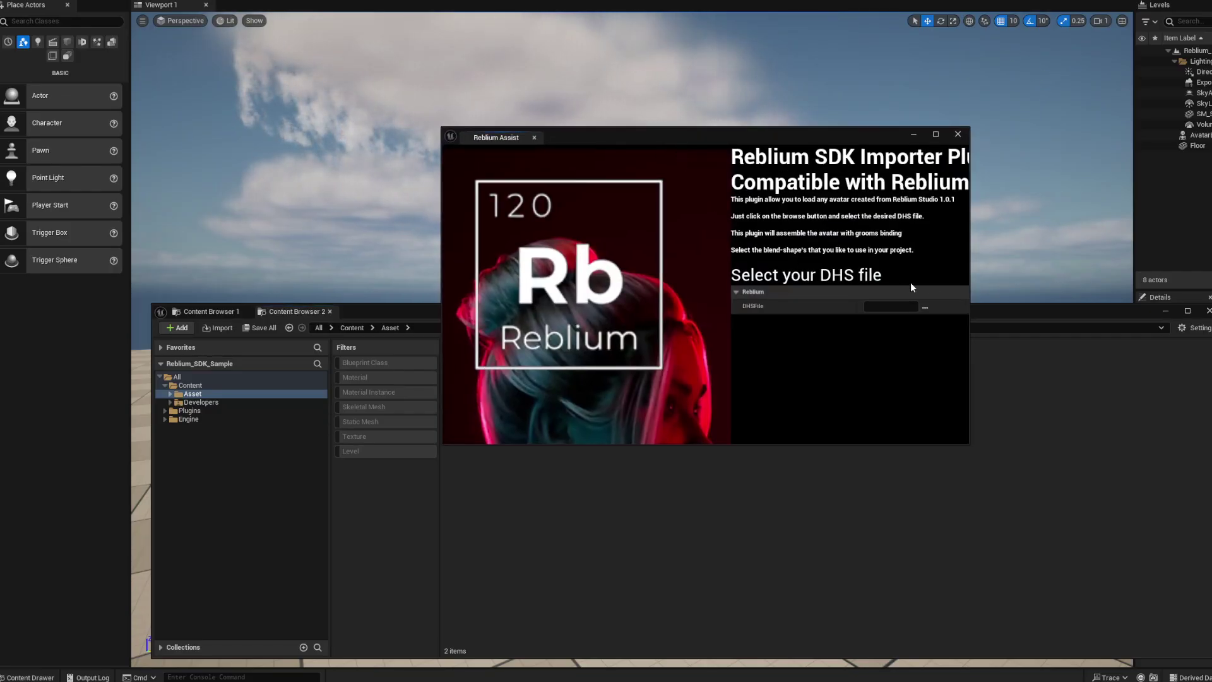
- Import BobBob.DHS from the Windows\Reblium folder into the sample project with Reblium Assist, then close the message log and importer
left_click(926, 307)
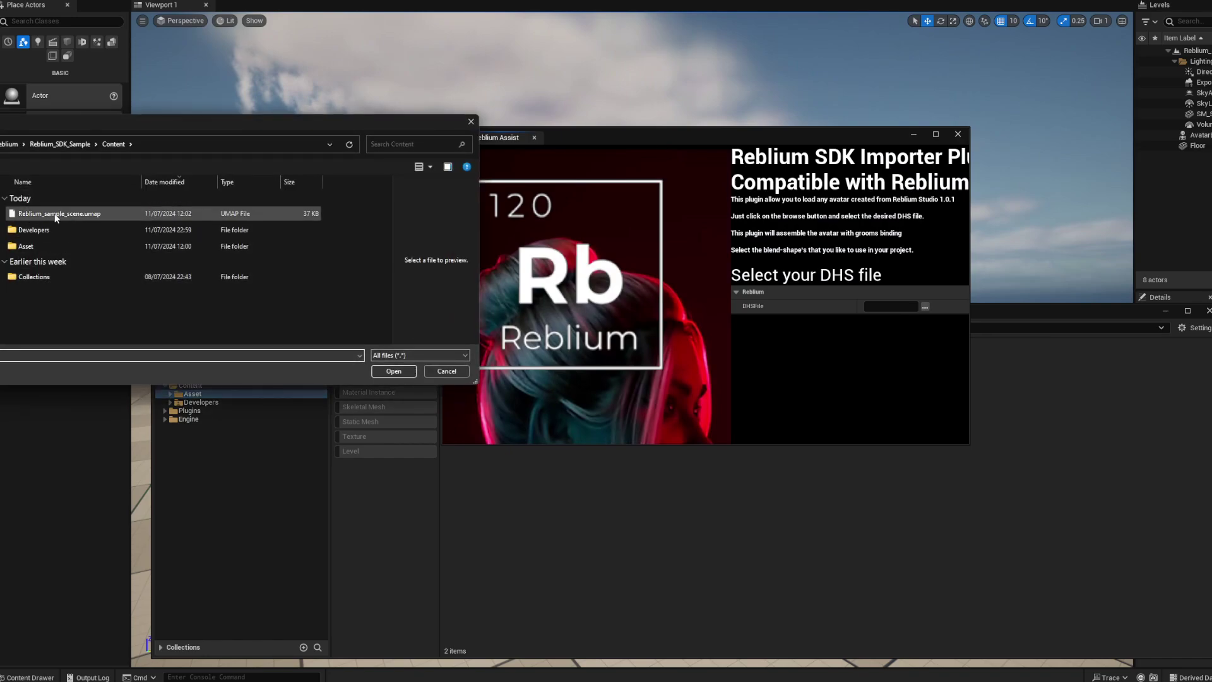
left_click(173, 145)
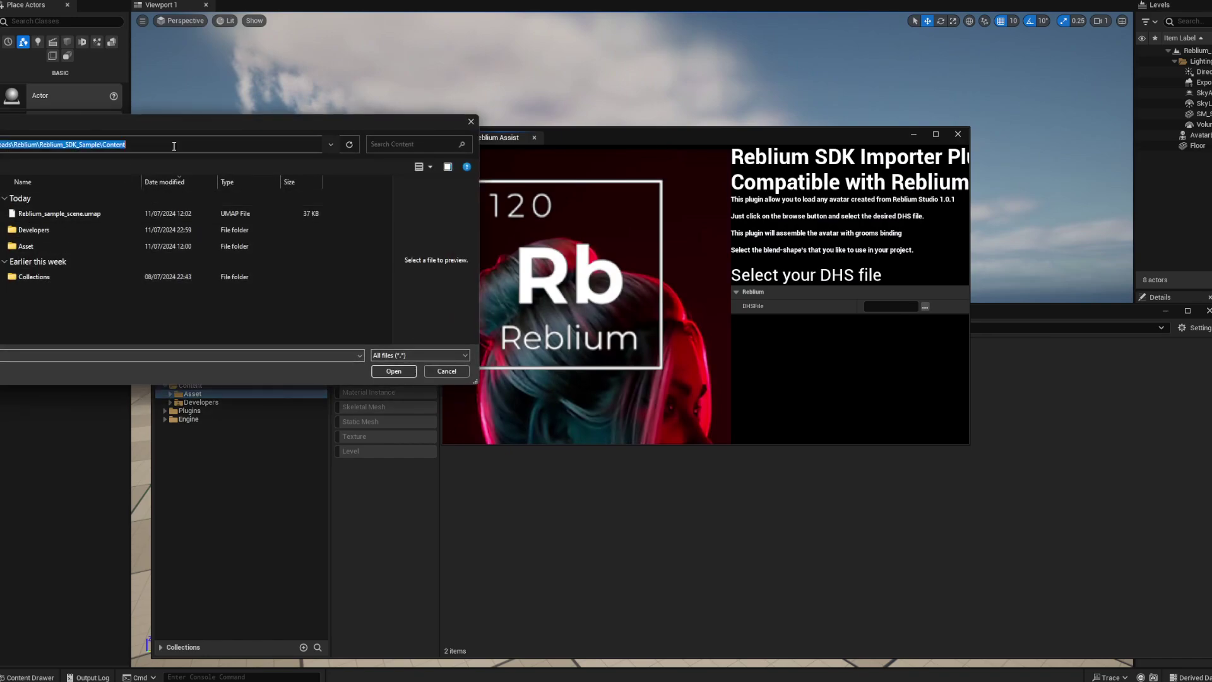
key("ctrl+v")
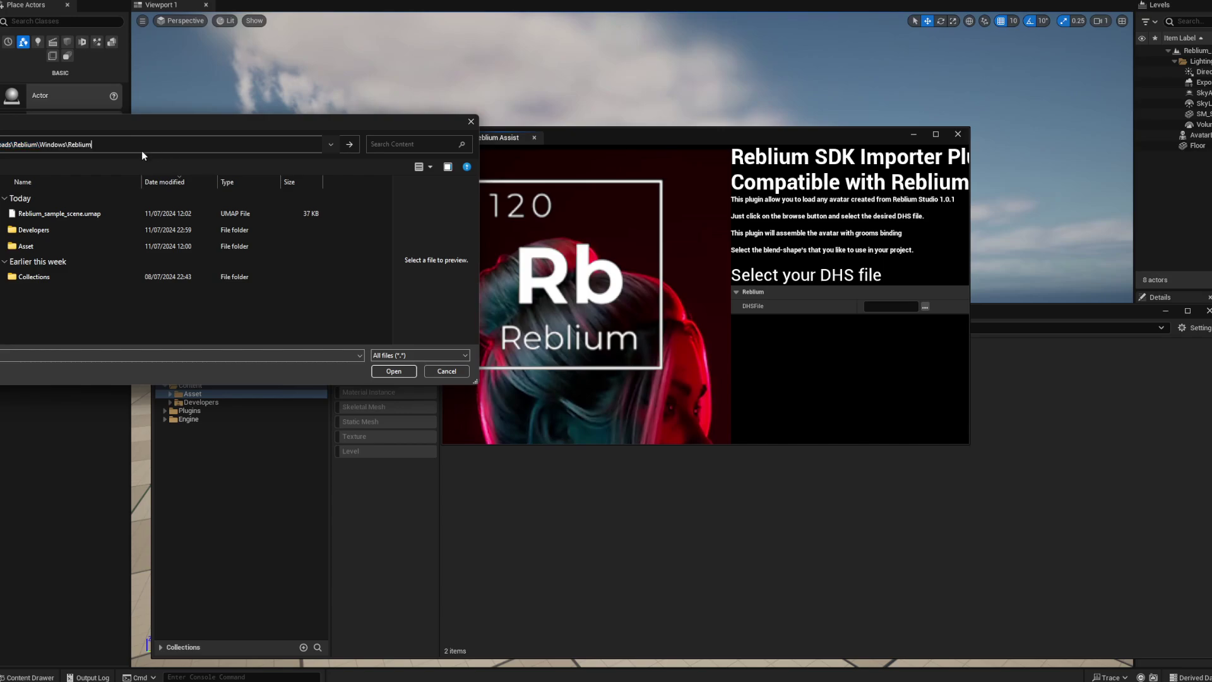
key("Return")
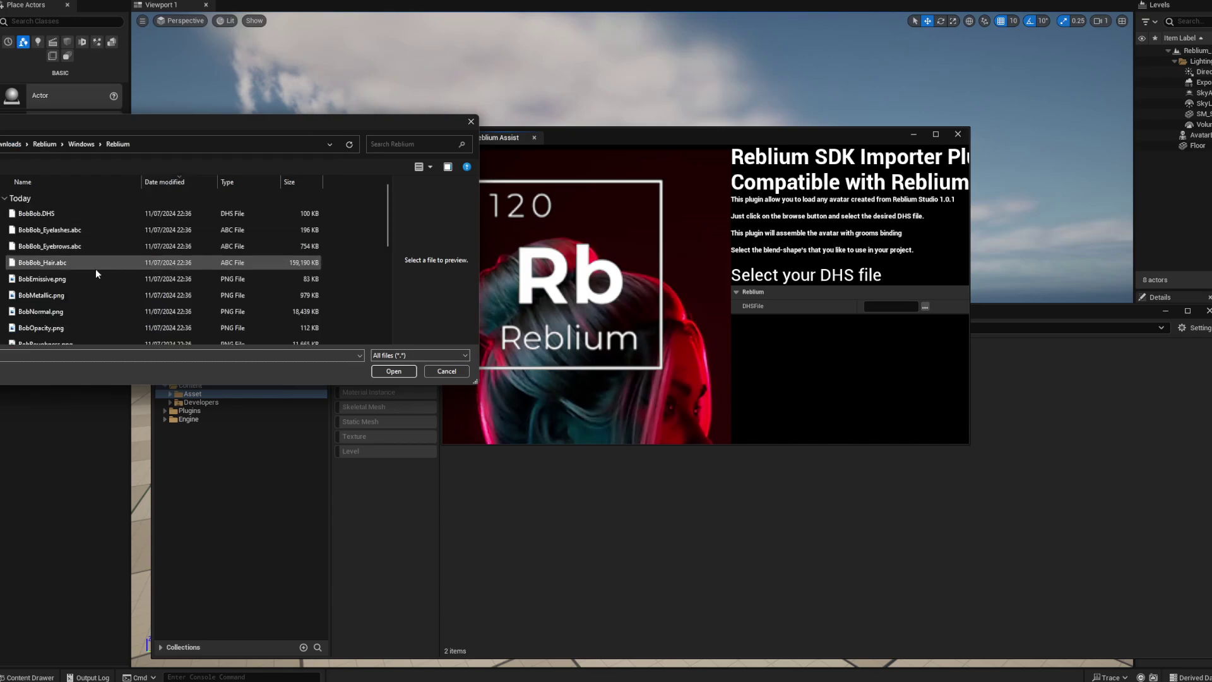
double_click(38, 215)
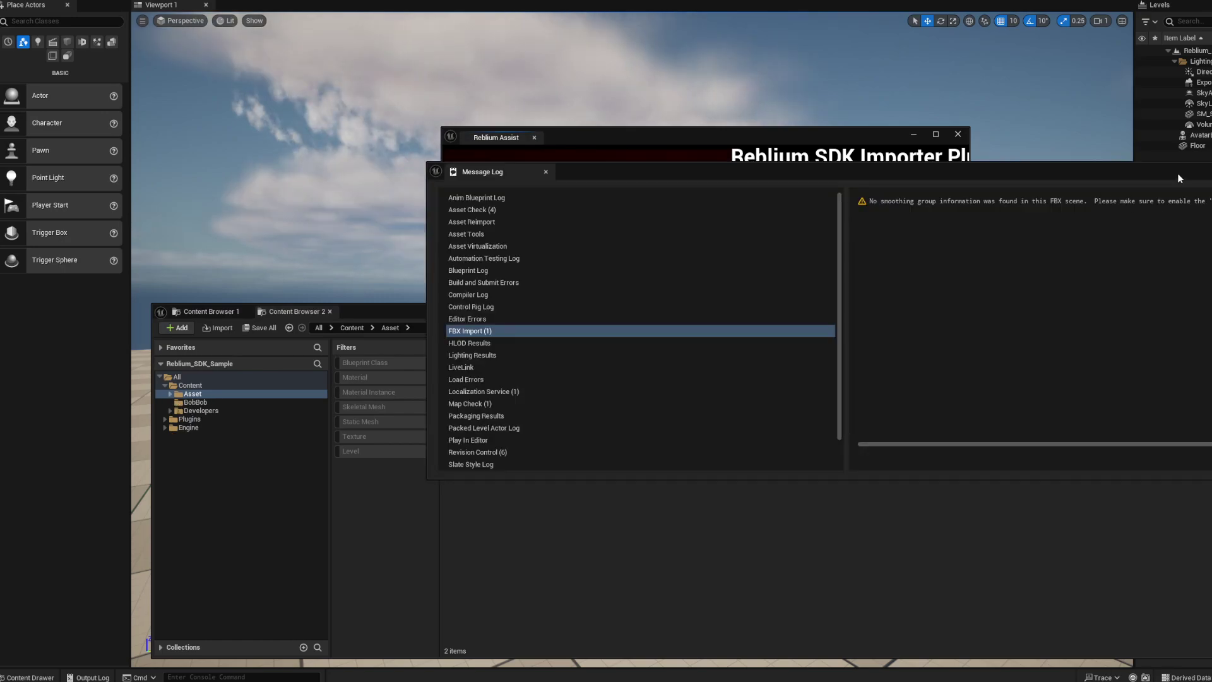
left_click_drag(1178, 178, 908, 209)
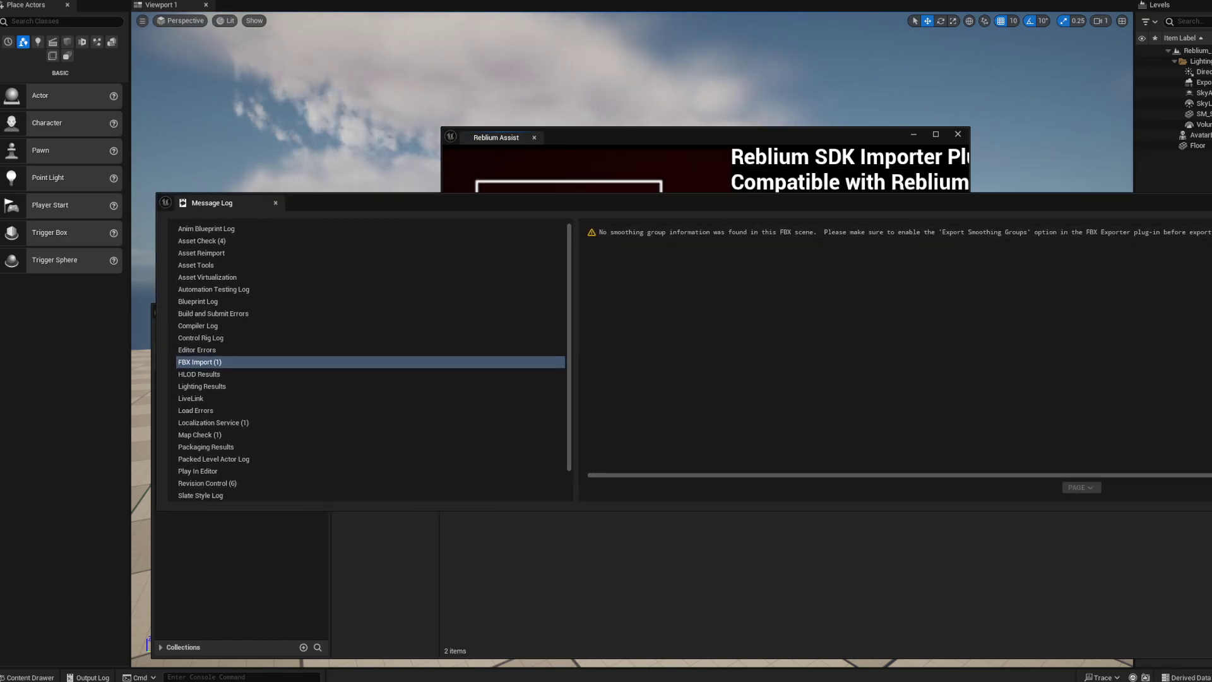
left_click(1211, 200)
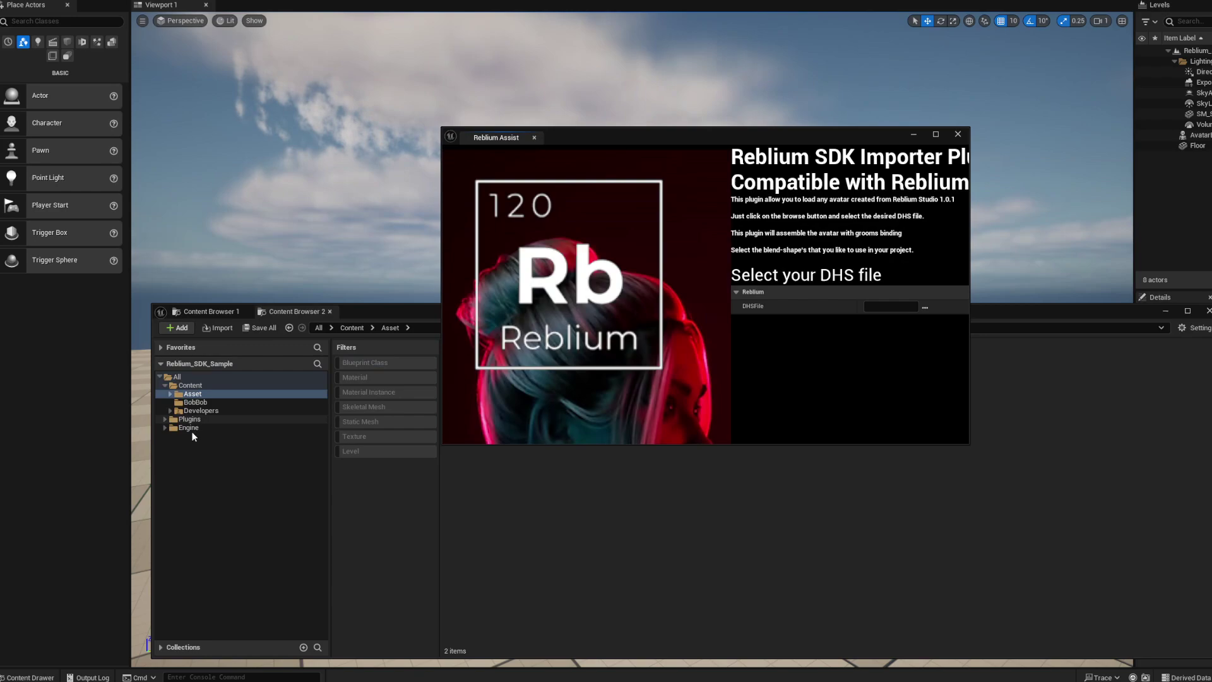
left_click(958, 133)
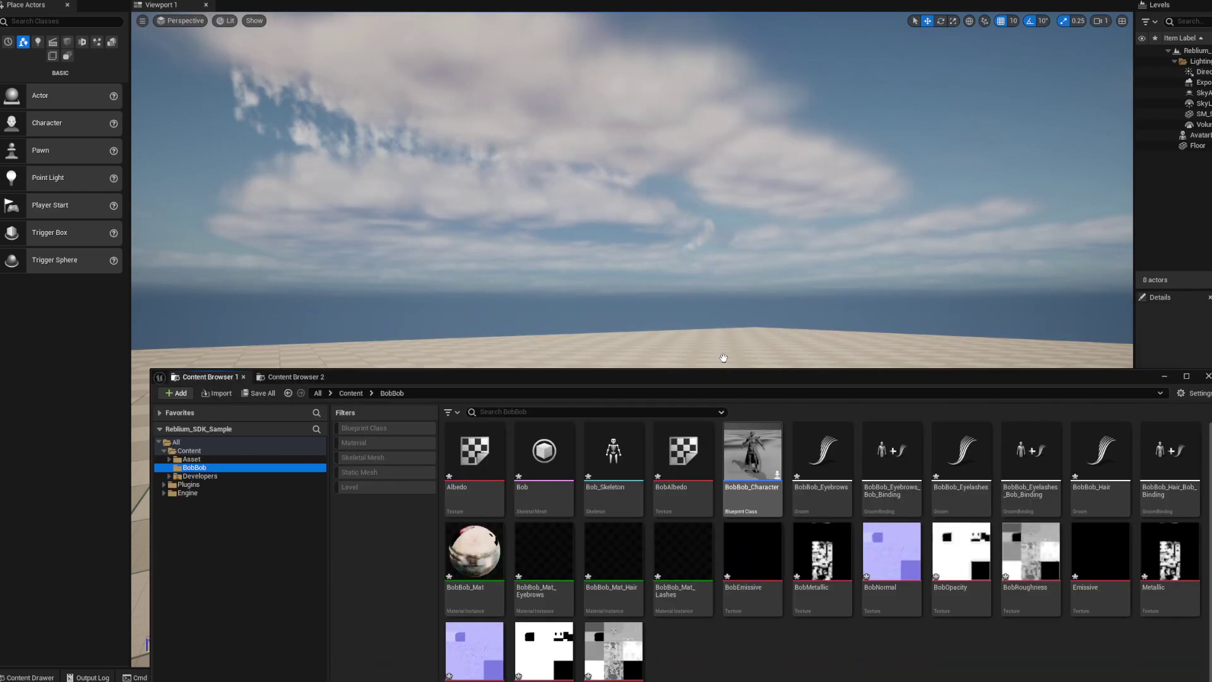
- Place the BobBob_Character blueprint into the sample level and open the ARKIT folder inside the Asset content folder
left_click_drag(722, 358, 722, 360)
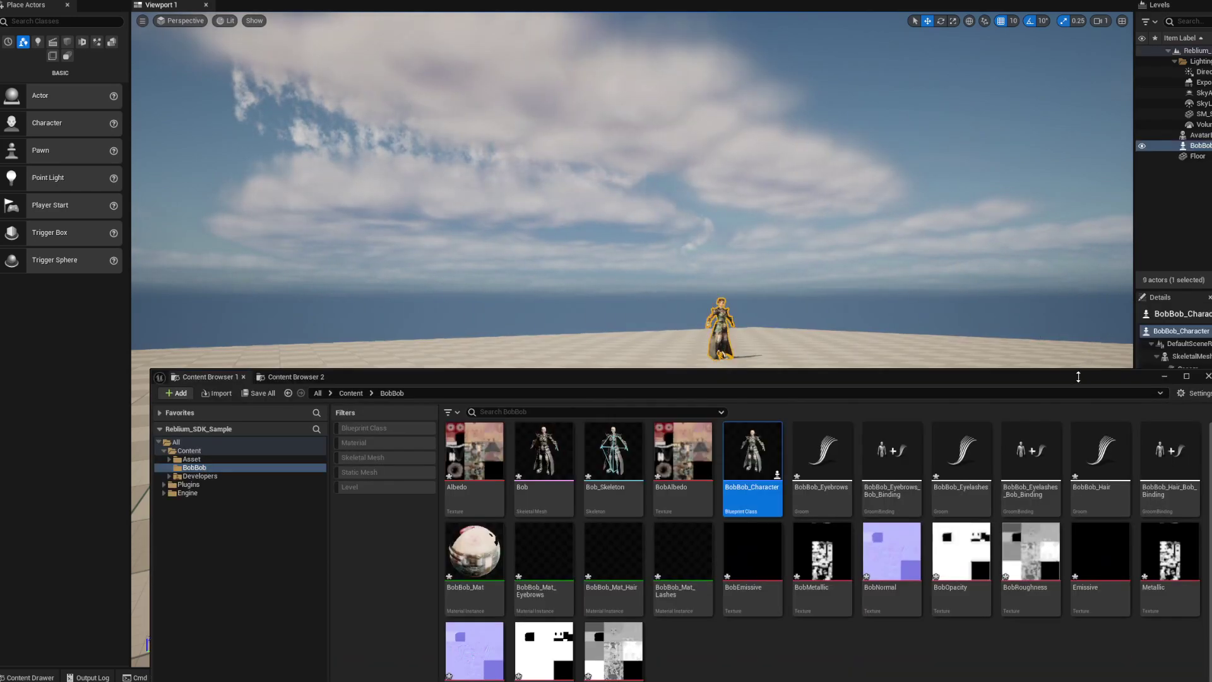
left_click_drag(1050, 378, 1060, 535)
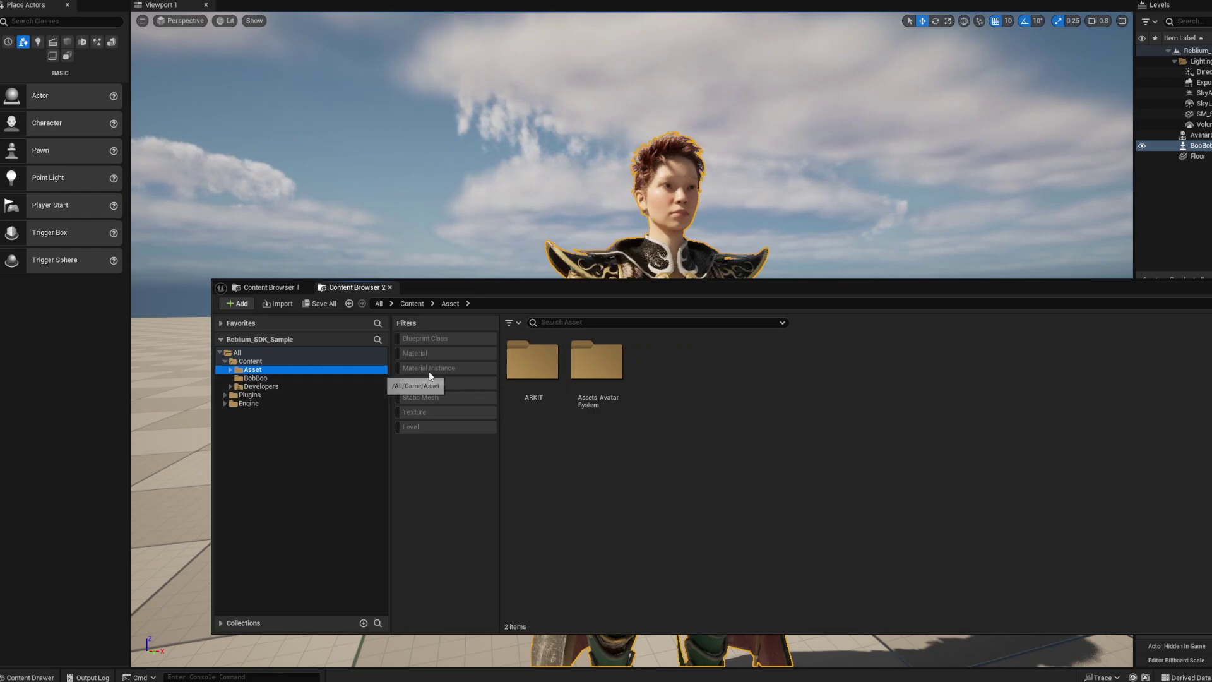
double_click(545, 359)
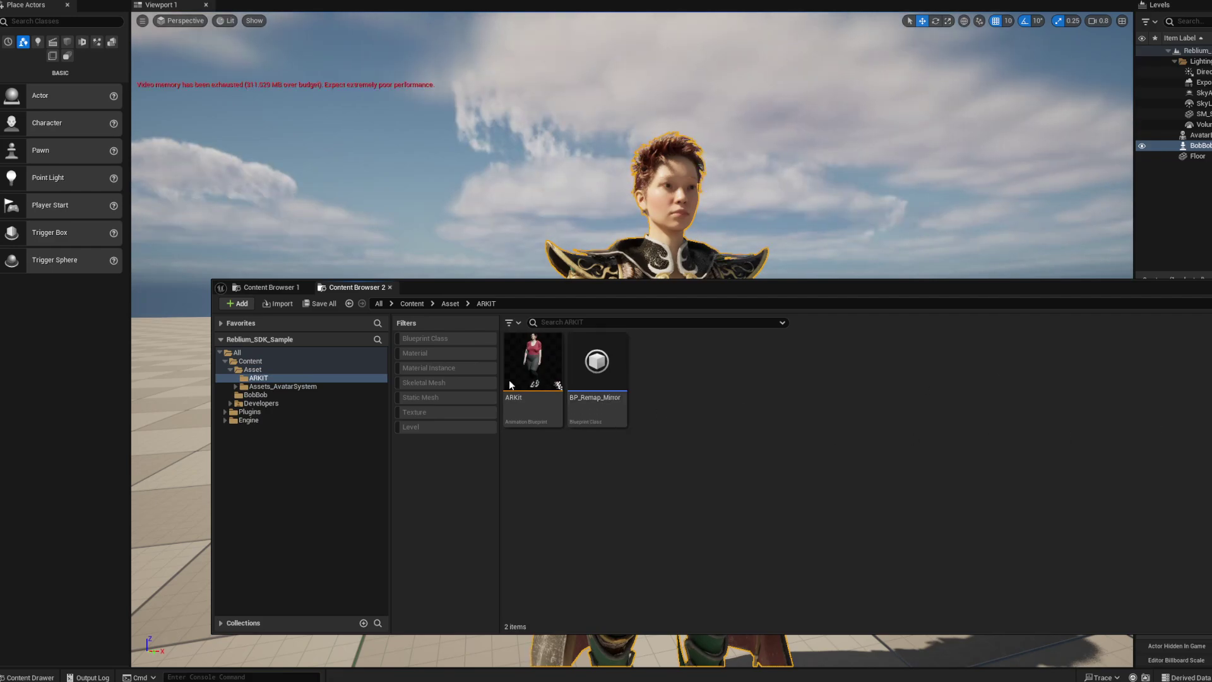
- Open the ARKit animation blueprint from the ARKIT folder and assign Bob_Skeleton as its replacement skeleton
left_click(543, 355)
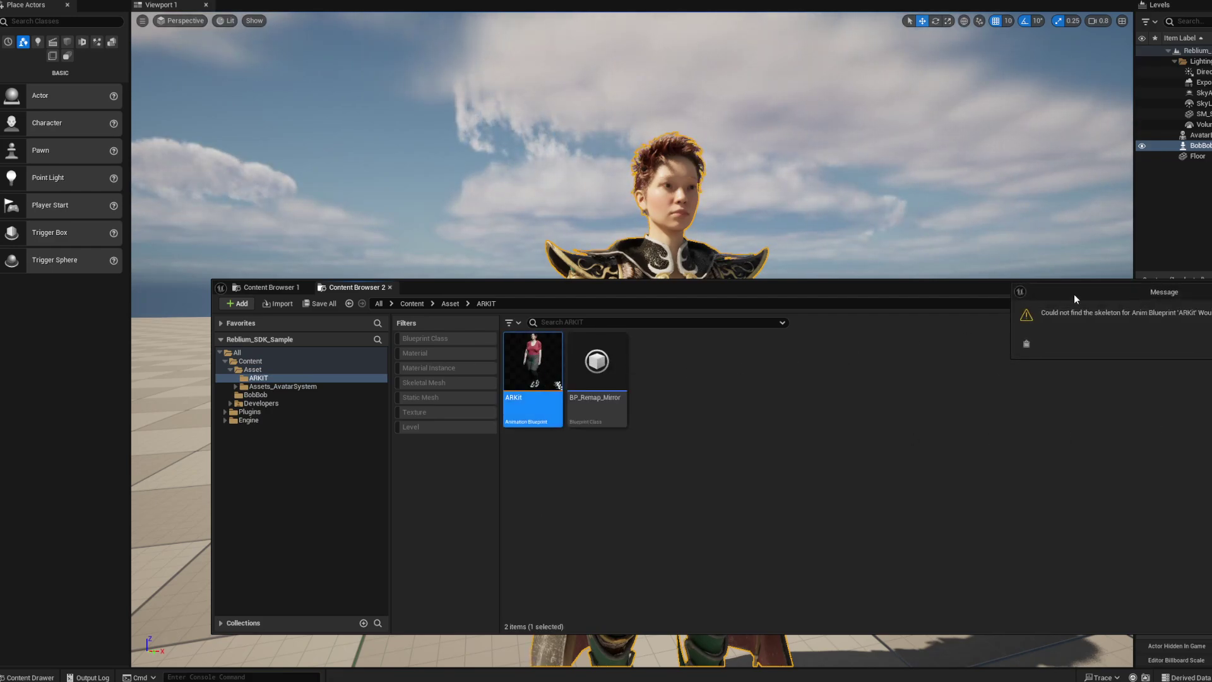
left_click_drag(1067, 291, 770, 311)
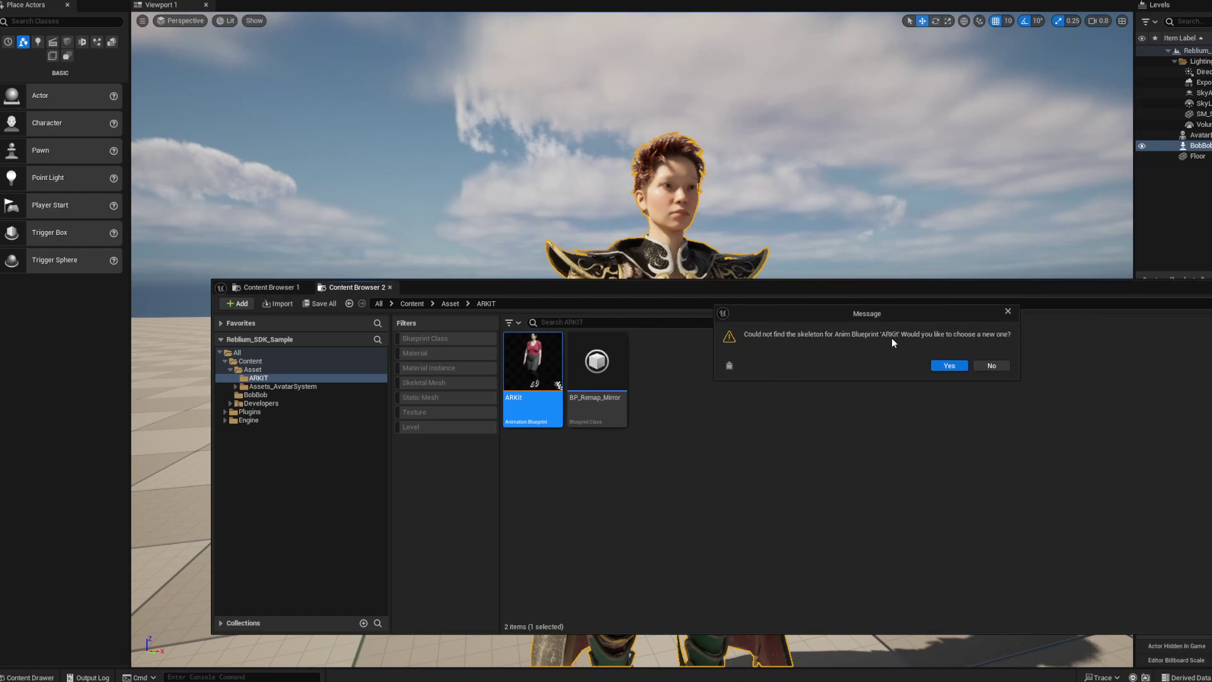
left_click(951, 366)
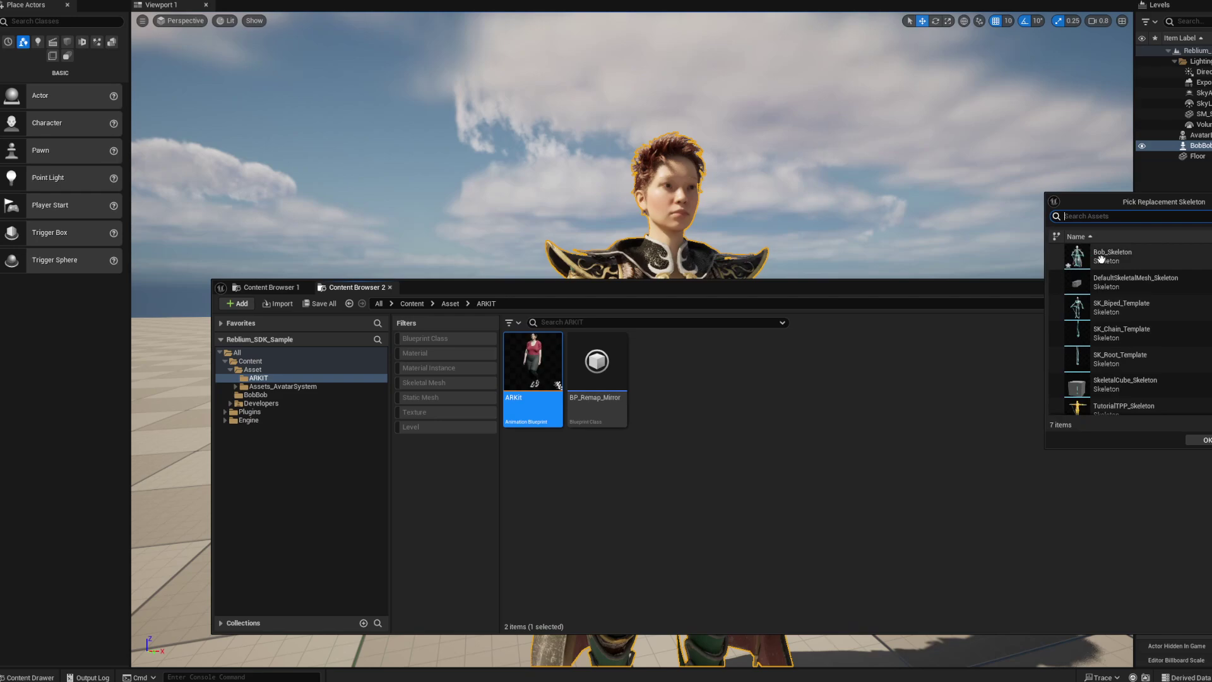
left_click(1101, 256)
left_click(1203, 440)
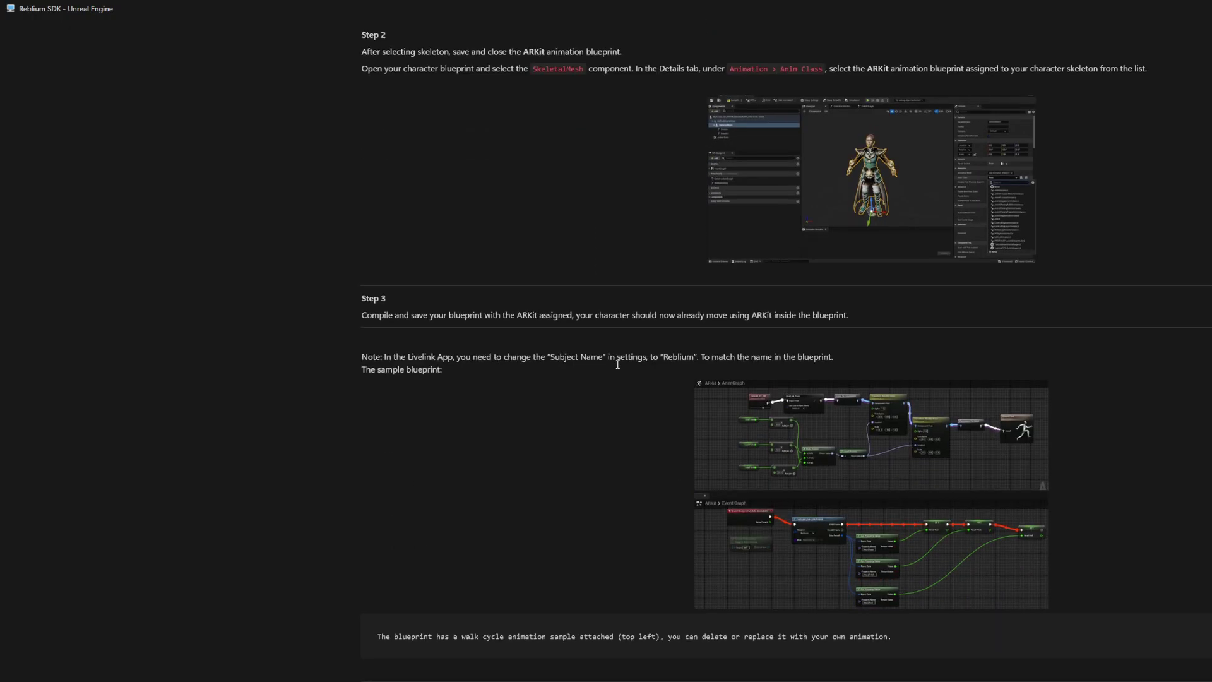
- Read the Reblium SDK documentation's ARKit setup steps and its note on the Livelink App's Subject Name setting
scroll(617, 364, "down", 2)
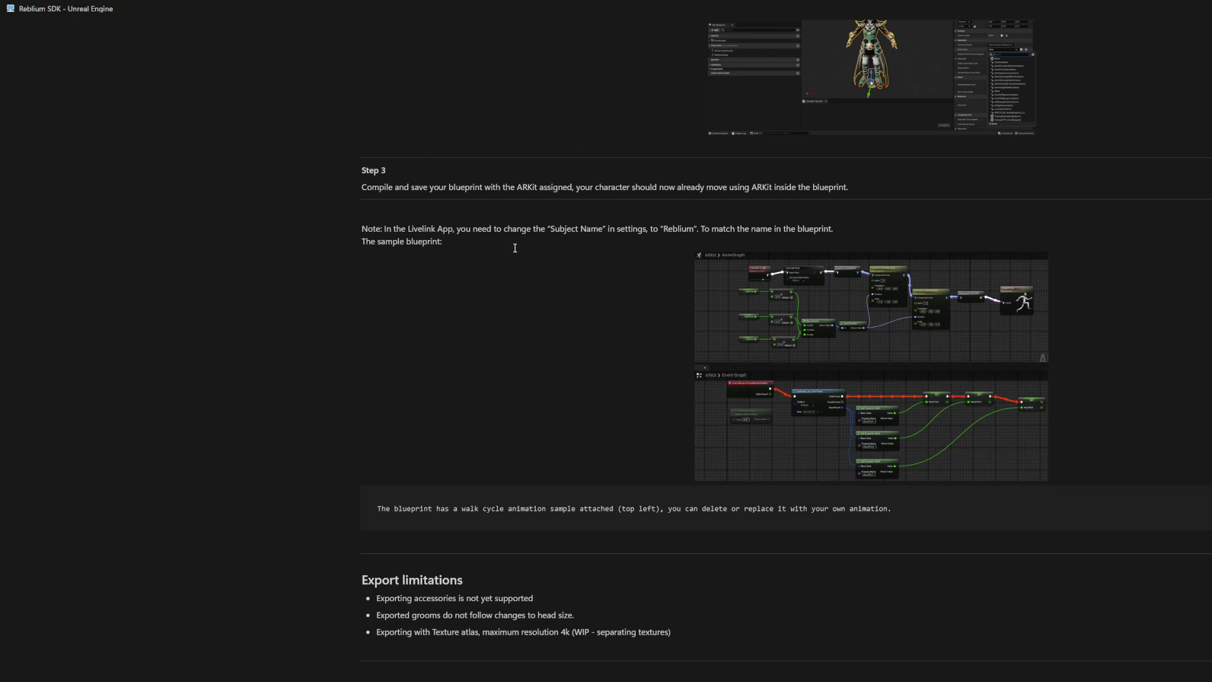
left_click_drag(386, 232, 674, 235)
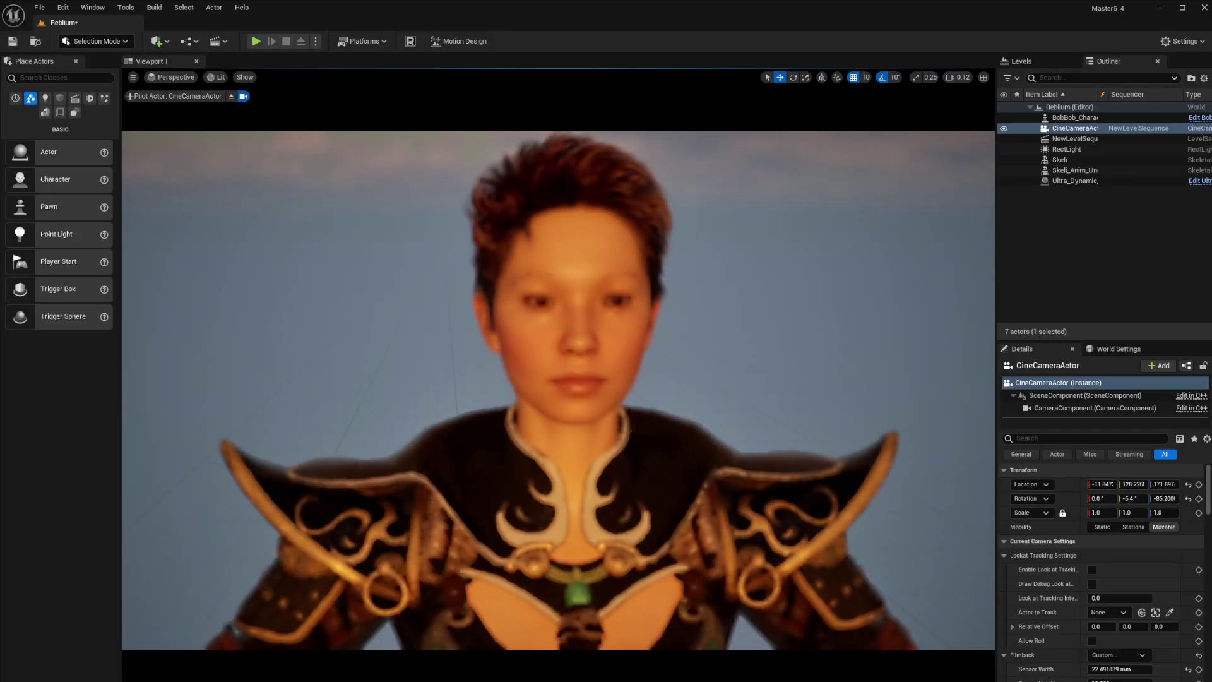
- Inspect the avatar's face, hair and armour up close through the piloted CineCameraActor in the Master5_4 project
key("w")
right_click_drag(617, 419, 620, 415)
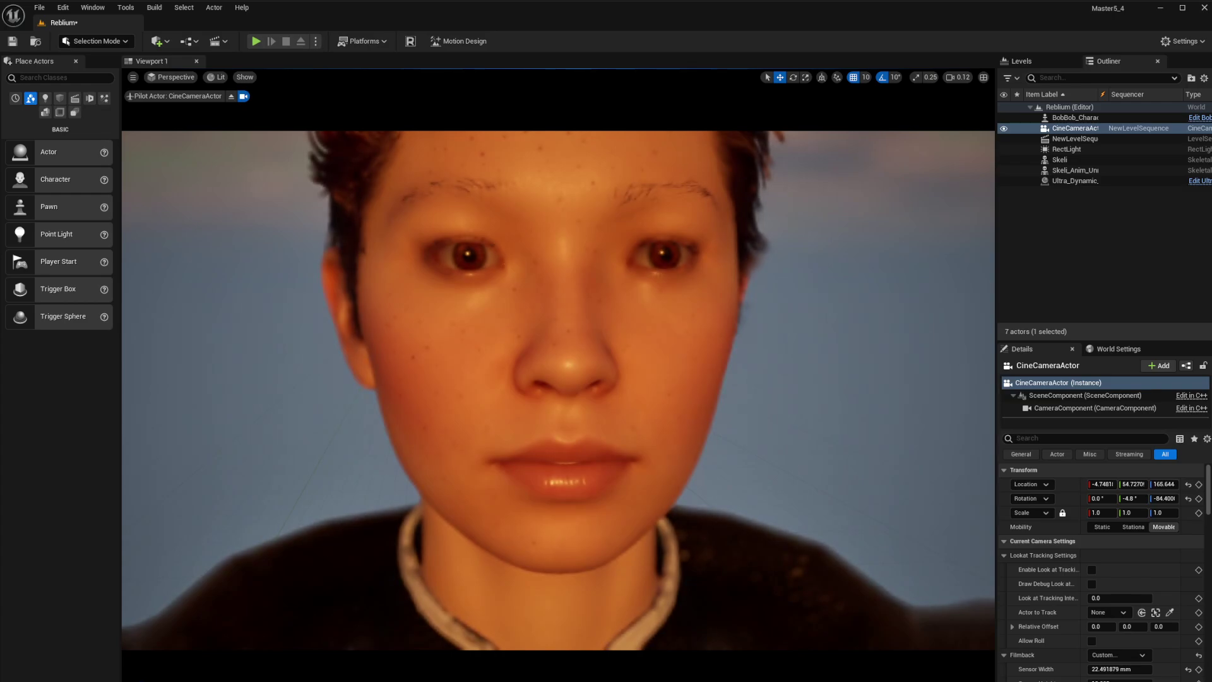
key("e")
key("q")
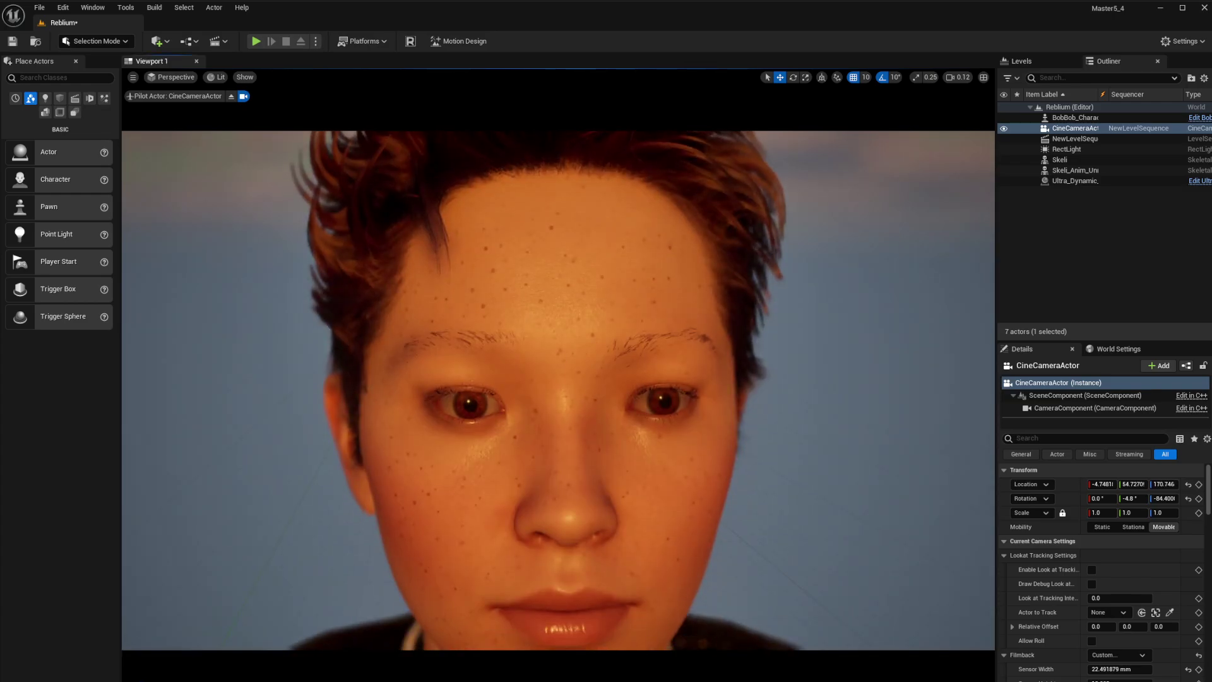
scroll(558, 390, "down", 5)
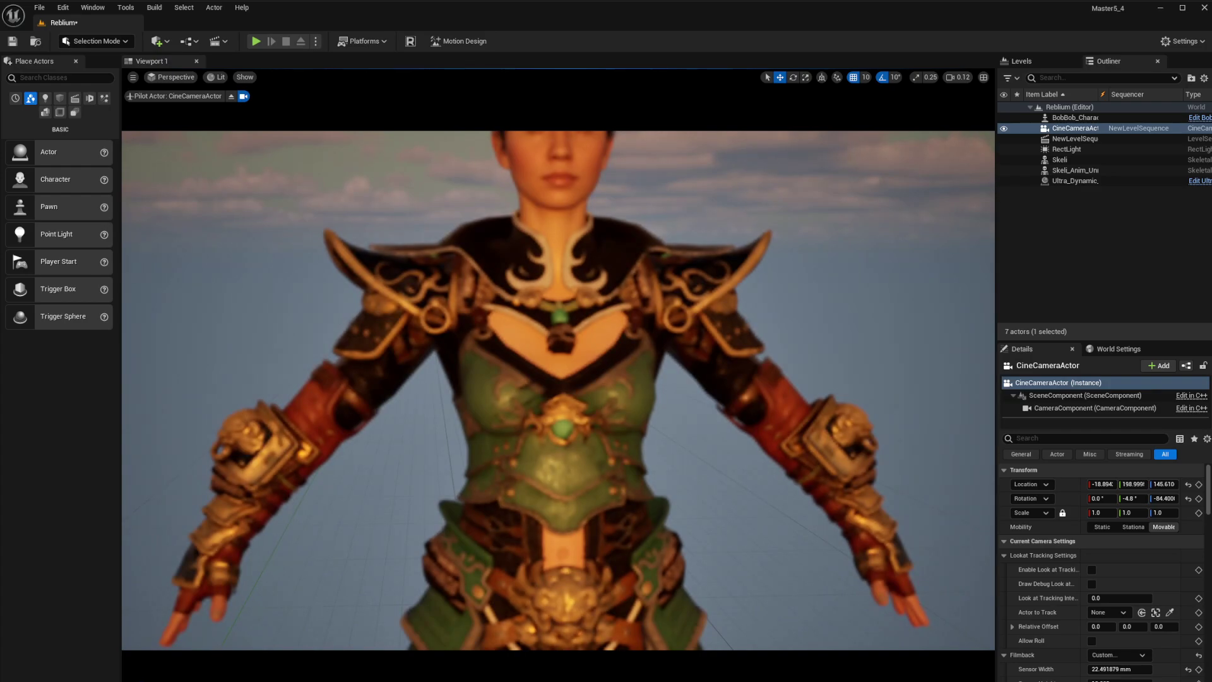
right_click_drag(765, 421, 727, 426)
key("d")
key("s")
key("w")
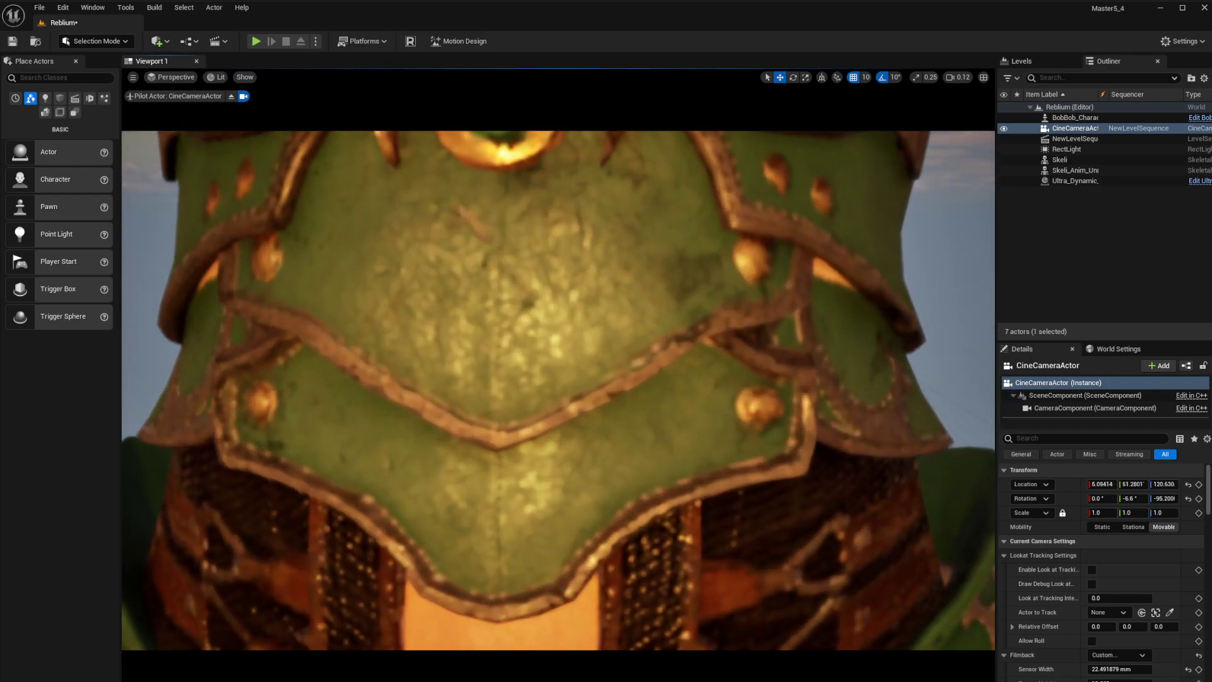
- Switch to the Reblium application and set its overall quality to Ultra in the settings
mouse_move(948, 681)
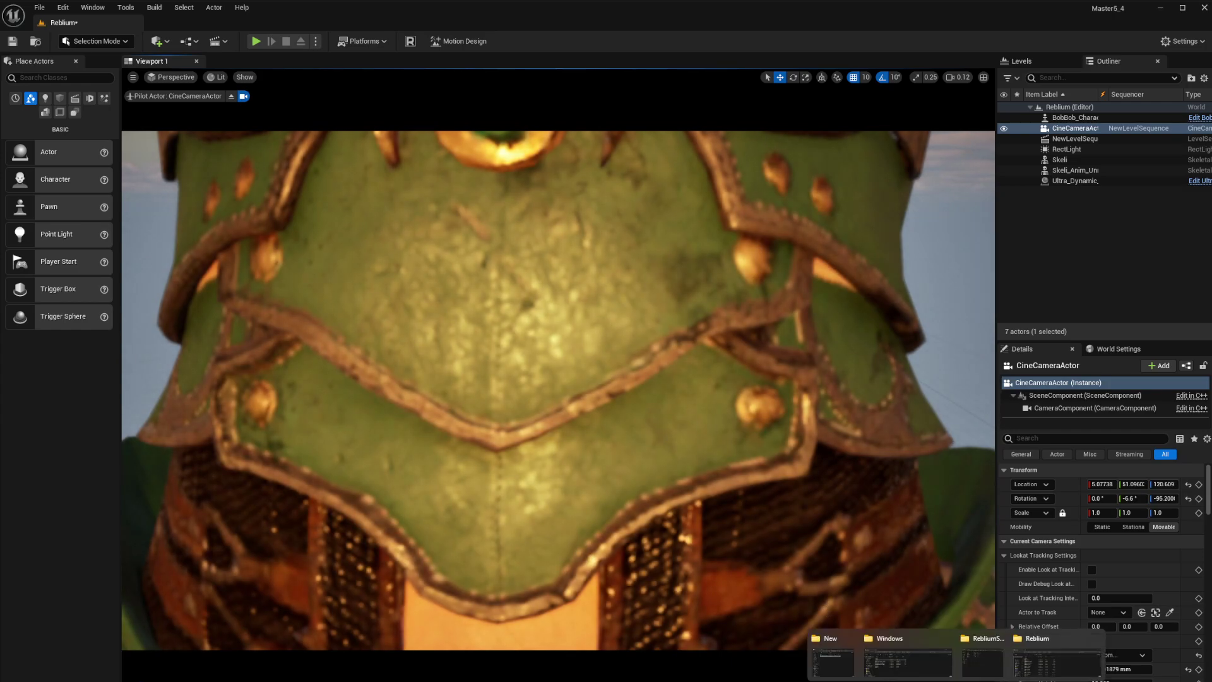
left_click(1047, 666)
left_click(1023, 674)
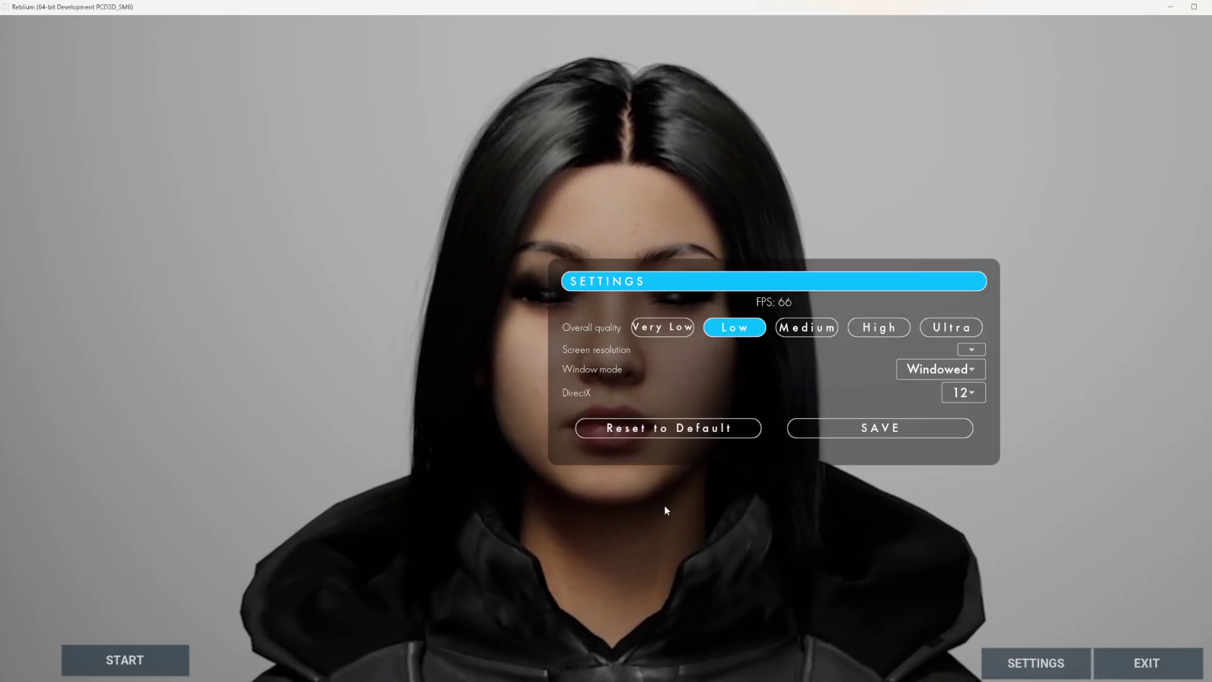
left_click(956, 328)
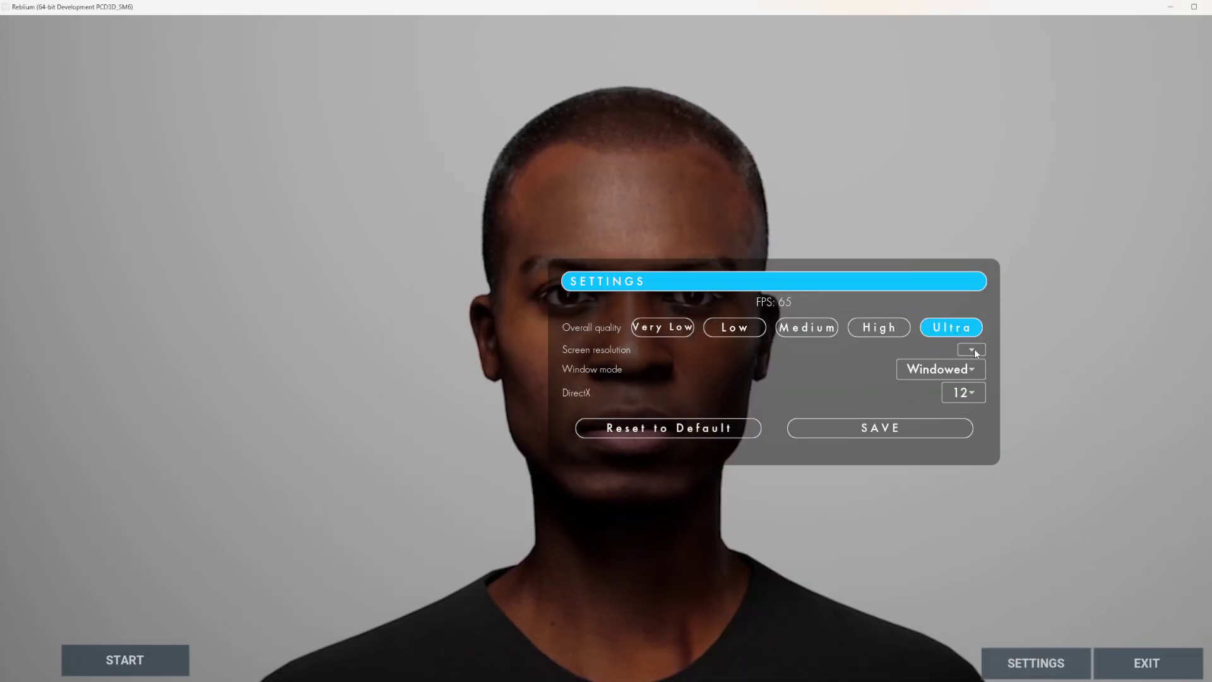